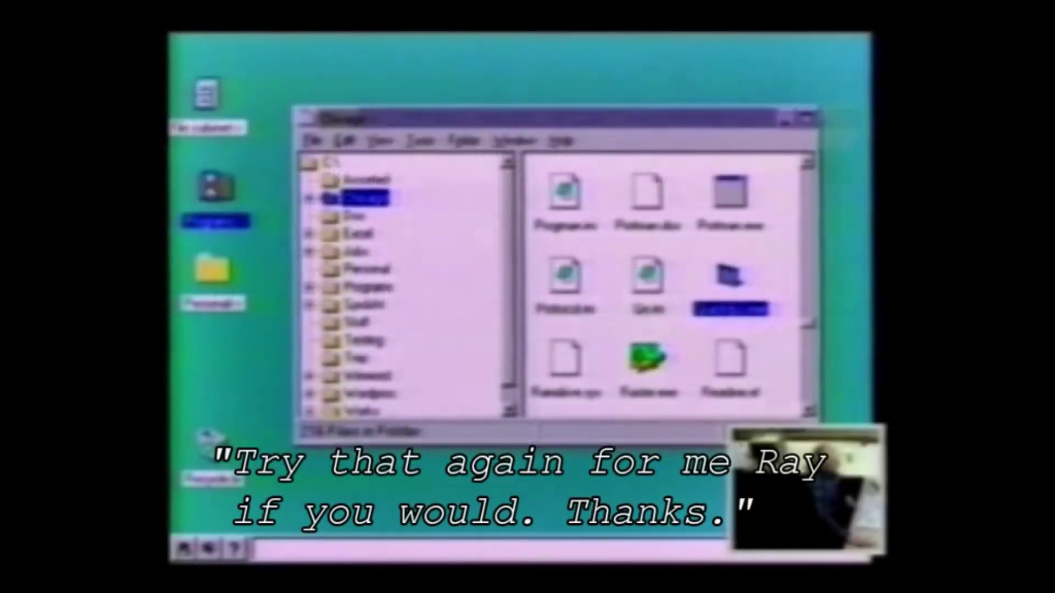
# Bring the Programs folder window up in front of the Explorer window
pyautogui.press('Return')
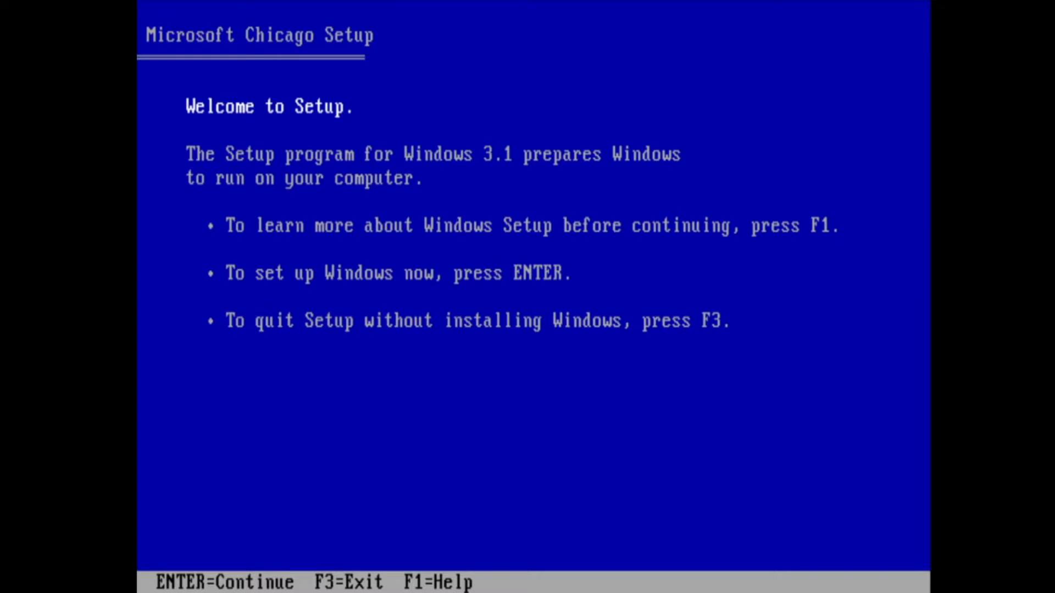
# Continue past the Welcome to Setup screen toward the C:\CHICAGO install folder
pyautogui.press('Return')
pyautogui.press('Return')
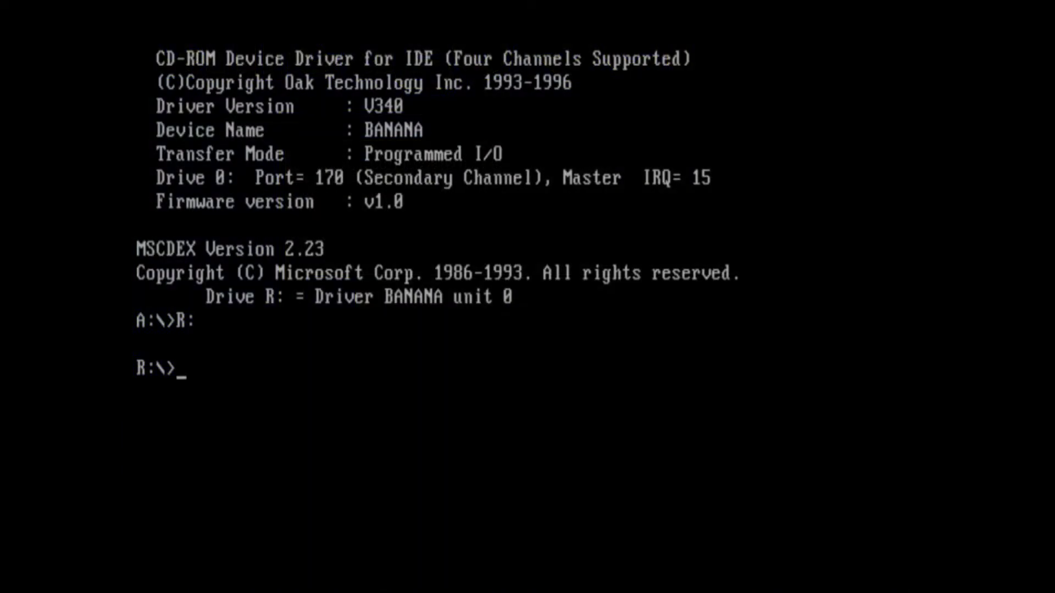
# Start setup from the DOS prompt with 'dosse' and answer the Plus Pack components question
pyautogui.write('dosse')
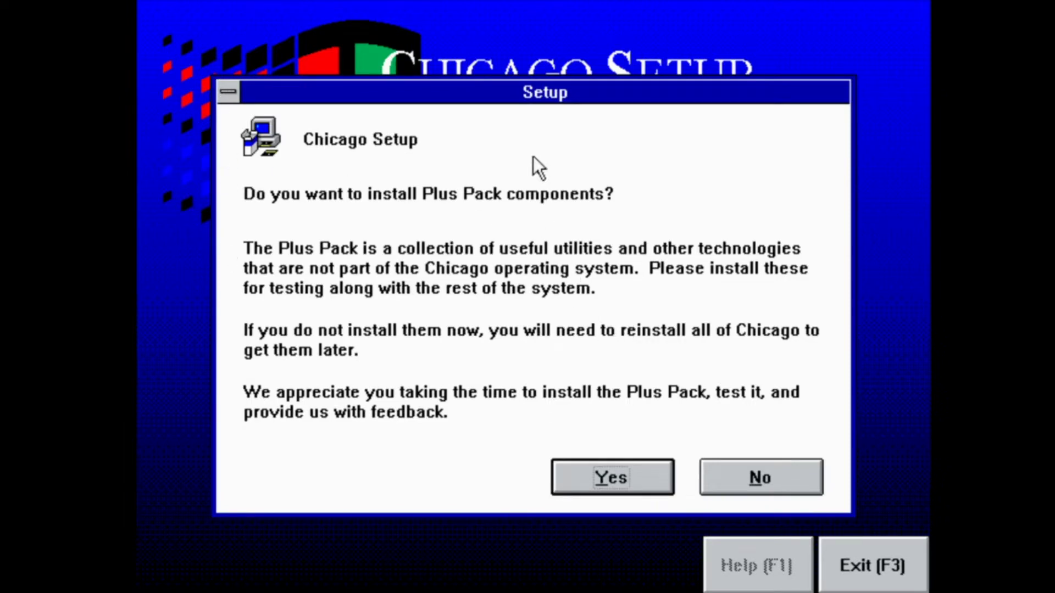
pyautogui.click(761, 477)
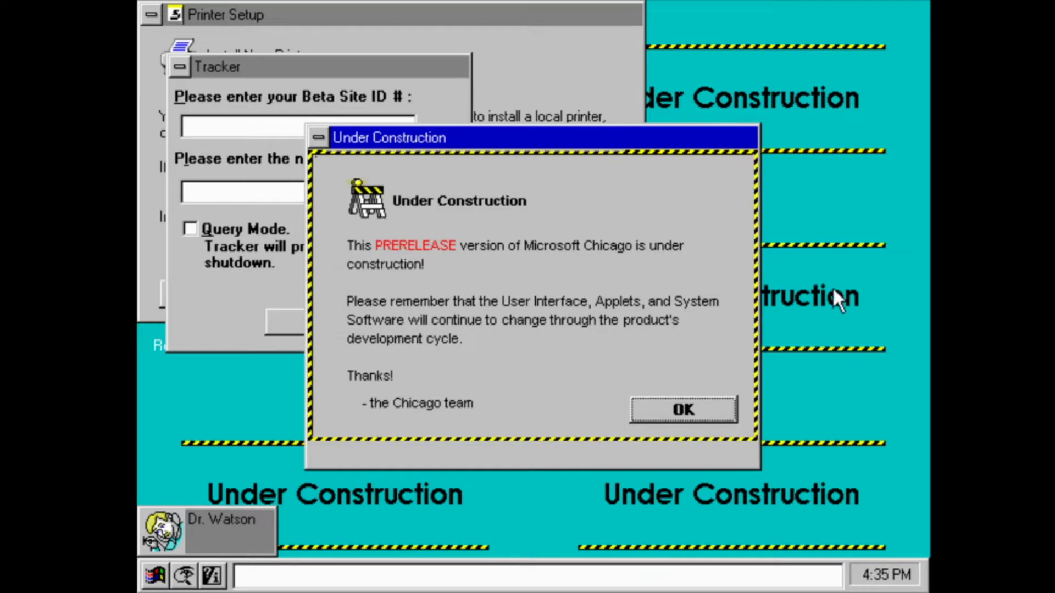
# Dismiss the Under Construction notice, fill both Tracker fields with 'heck', and cancel printer setup
pyautogui.click(683, 411)
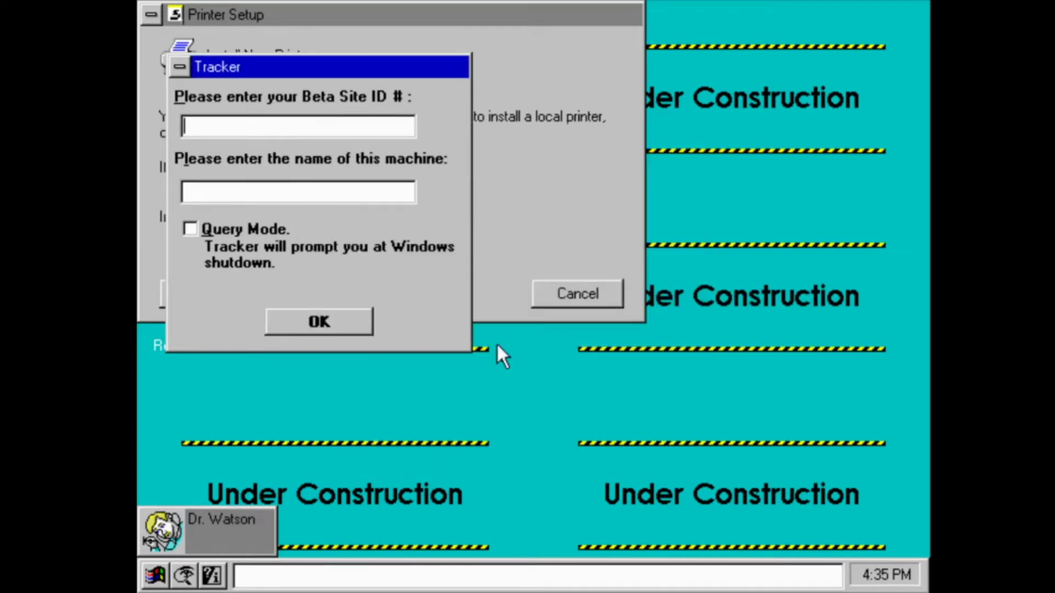
pyautogui.write('heck')
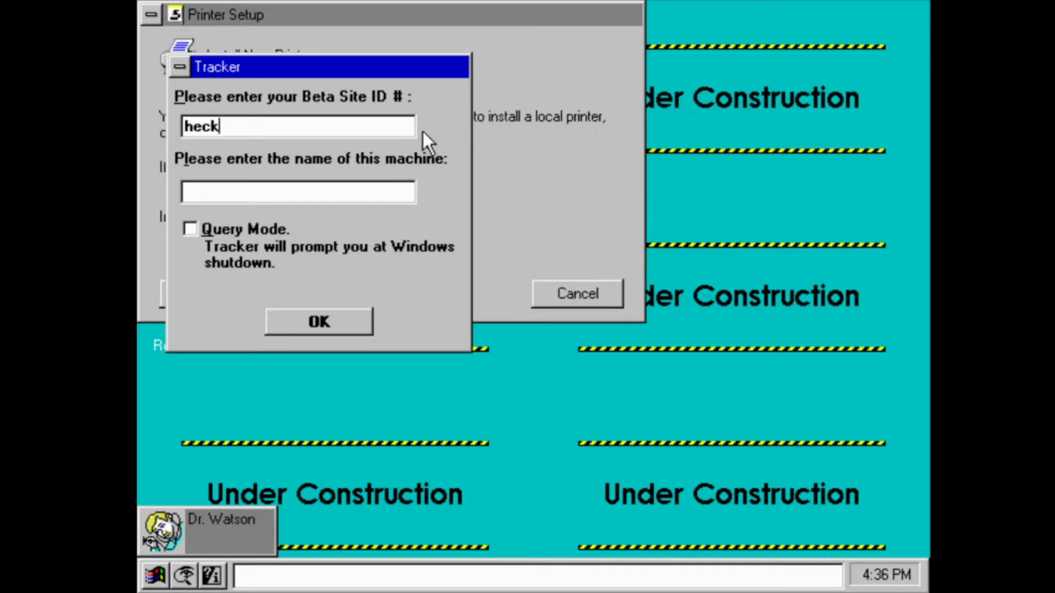
pyautogui.press('Tab')
pyautogui.write('heck')
pyautogui.press('Return')
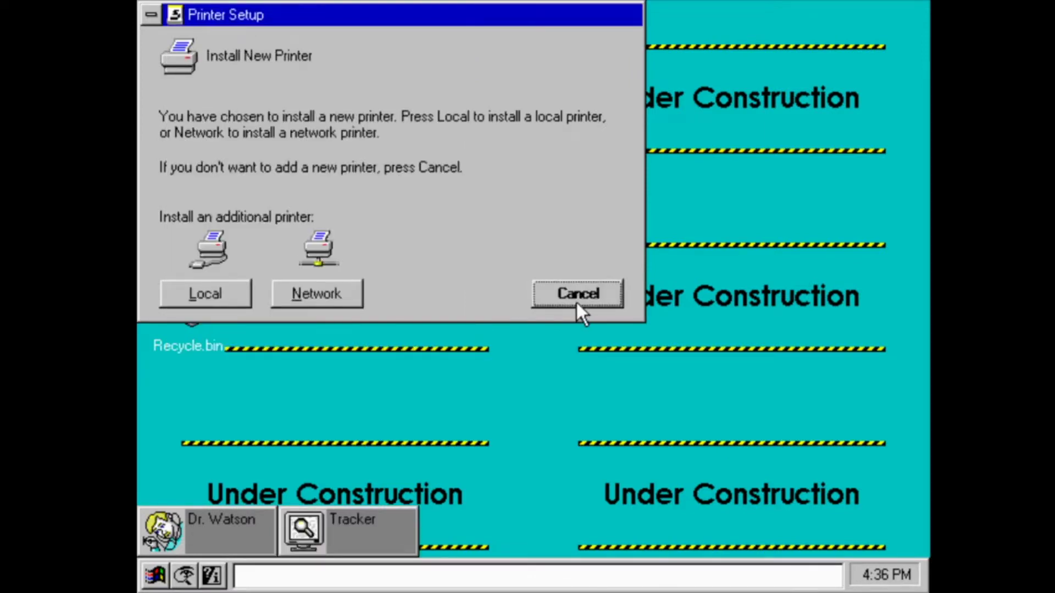
pyautogui.click(576, 294)
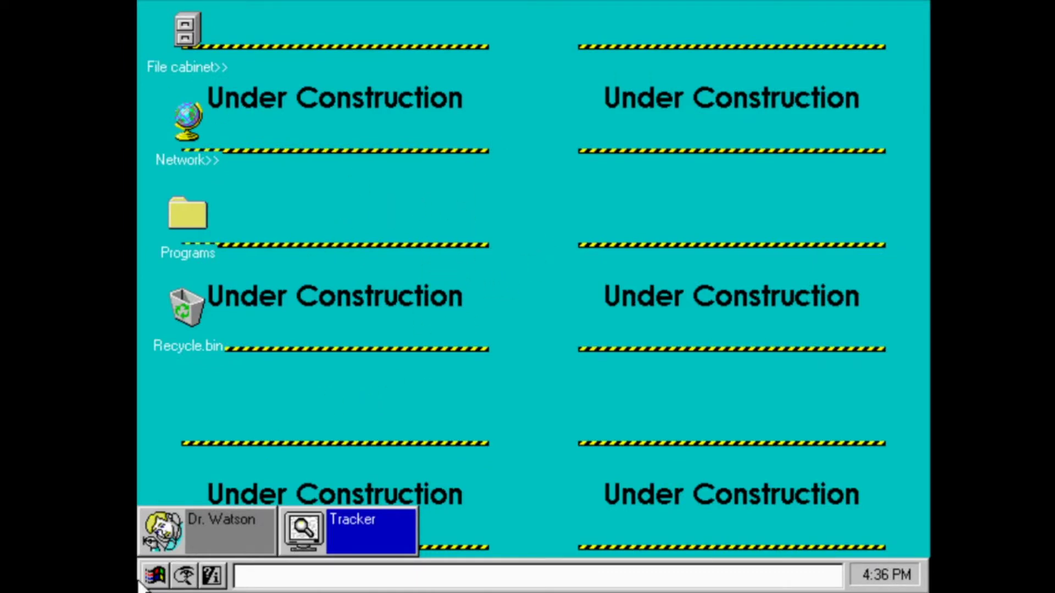
# Open the Programs folder from the desktop and dismiss the Under Construction notice again
pyautogui.click(155, 576)
pyautogui.click(236, 461)
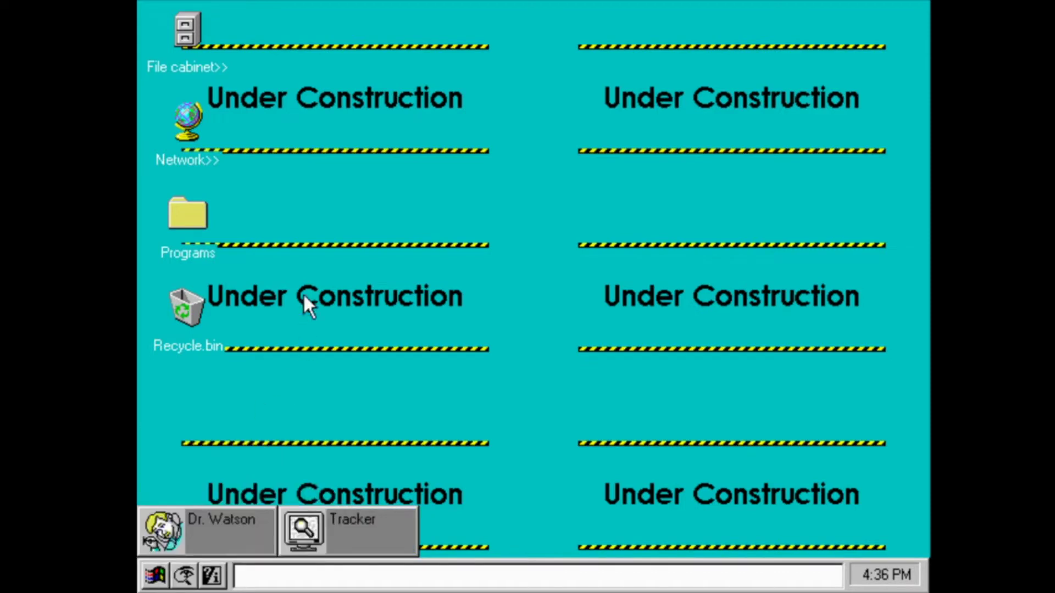
pyautogui.doubleClick(172, 222)
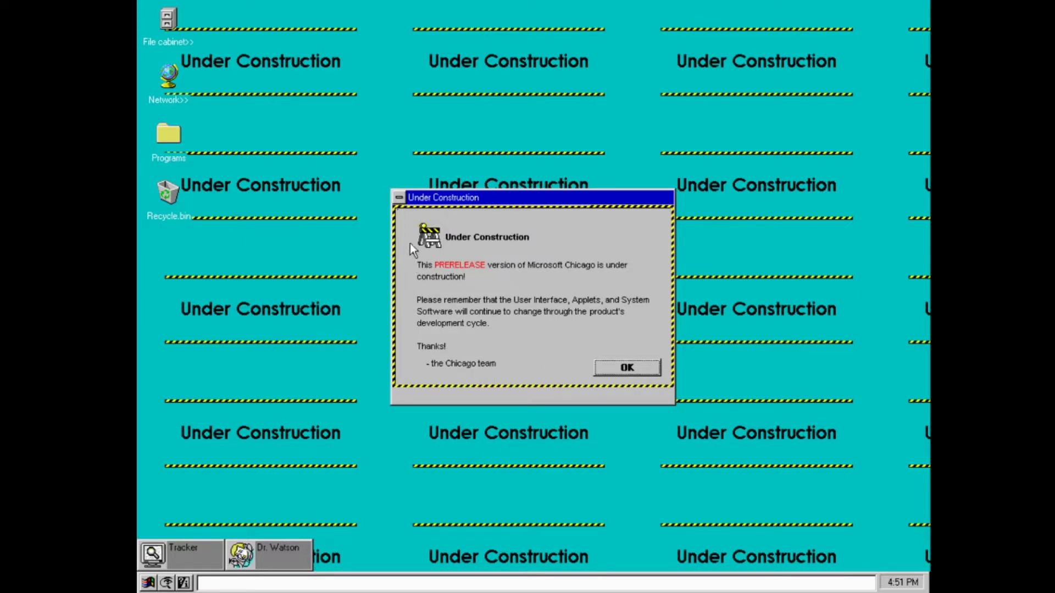
pyautogui.press('Return')
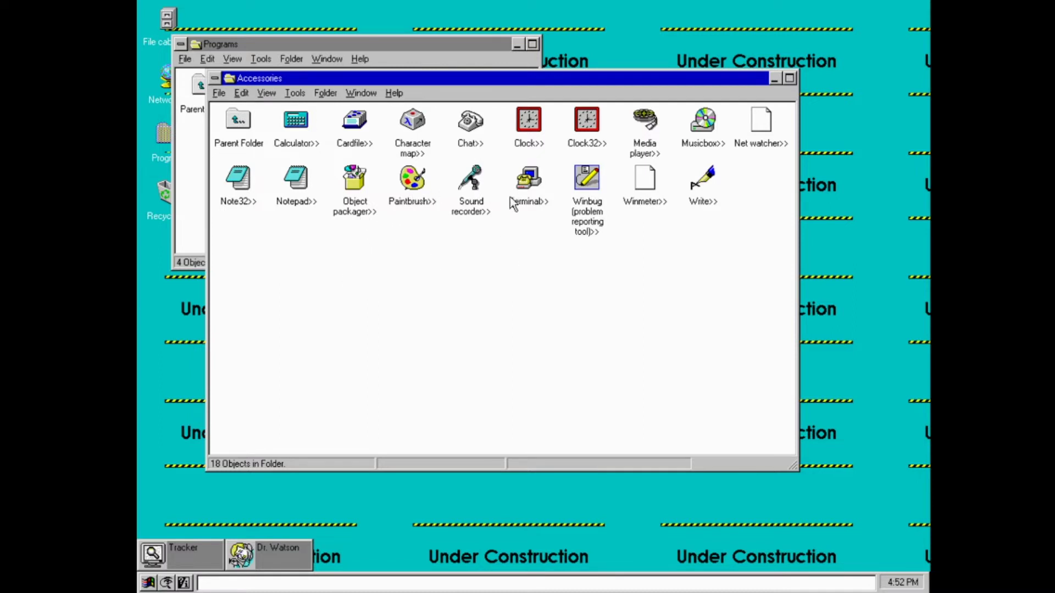
# Try launching Net watcher and Winmeter, dismissing the missing NETWATCH.EXE and WINMETER.EXE errors
pyautogui.doubleClick(747, 122)
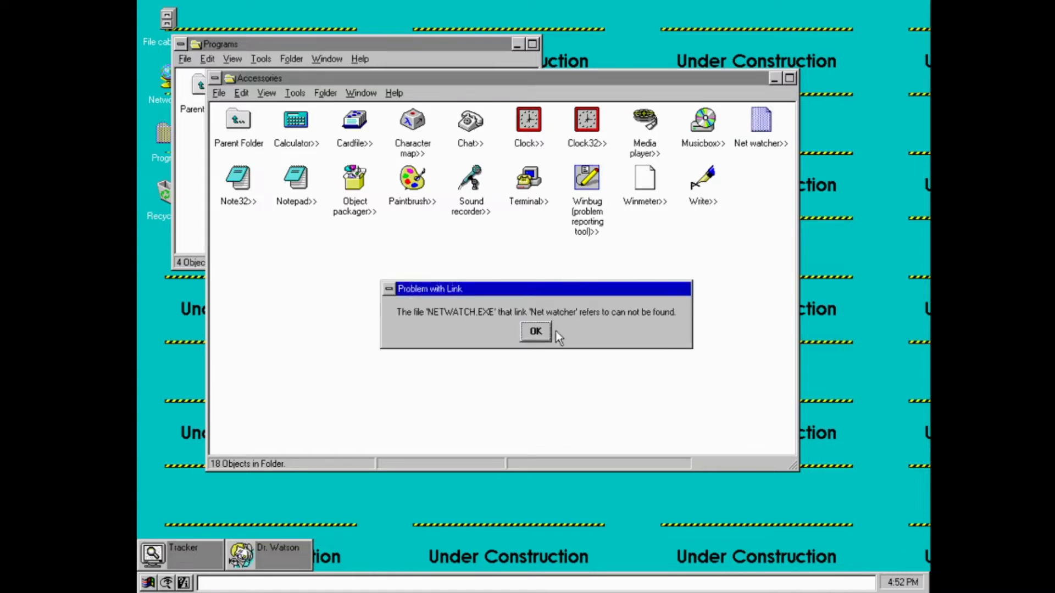
pyautogui.click(536, 331)
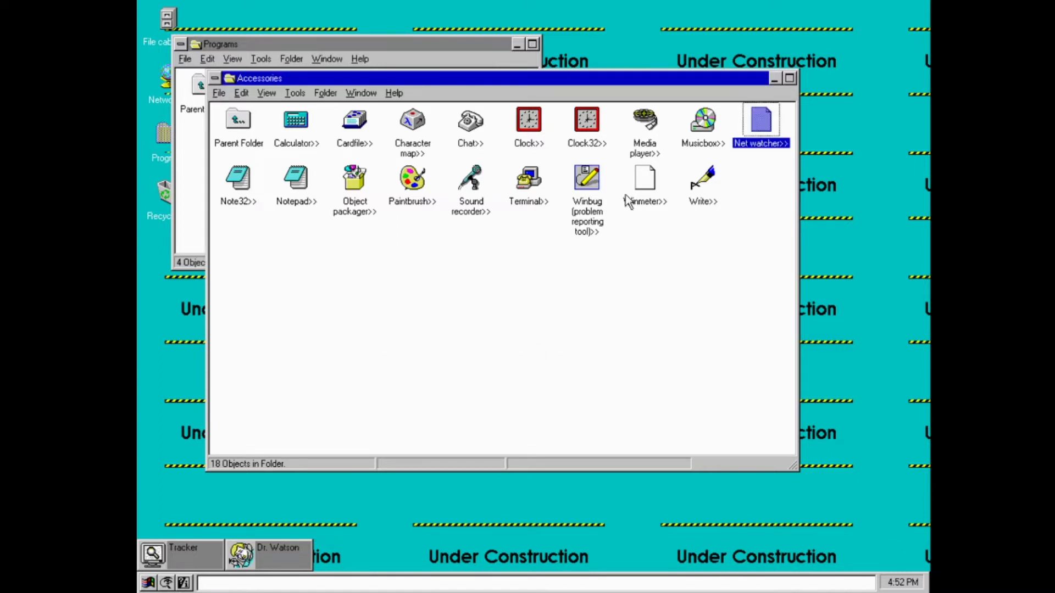
pyautogui.doubleClick(651, 166)
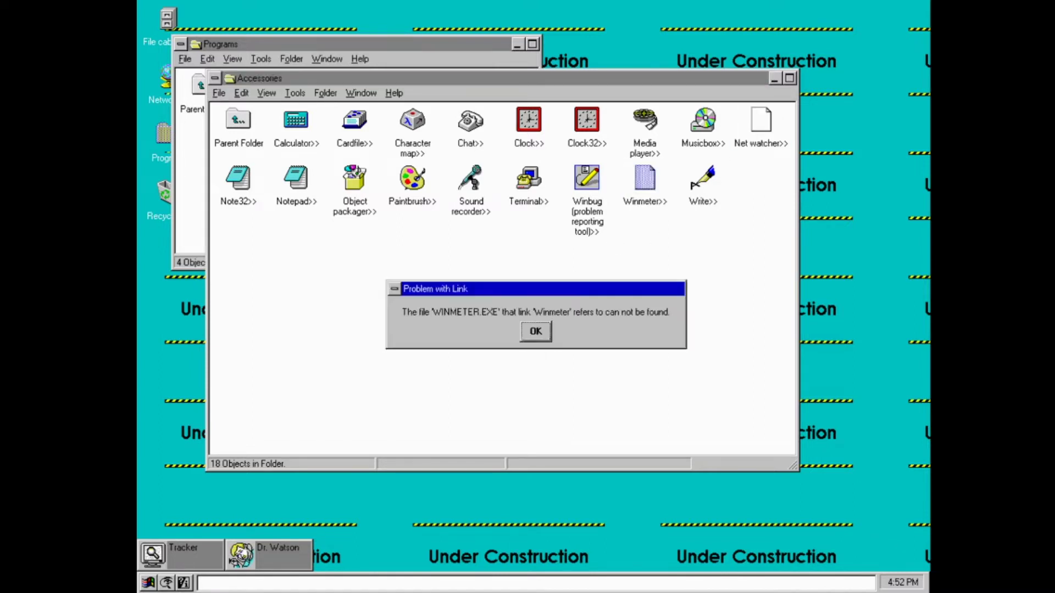
pyautogui.click(536, 332)
pyautogui.click(426, 283)
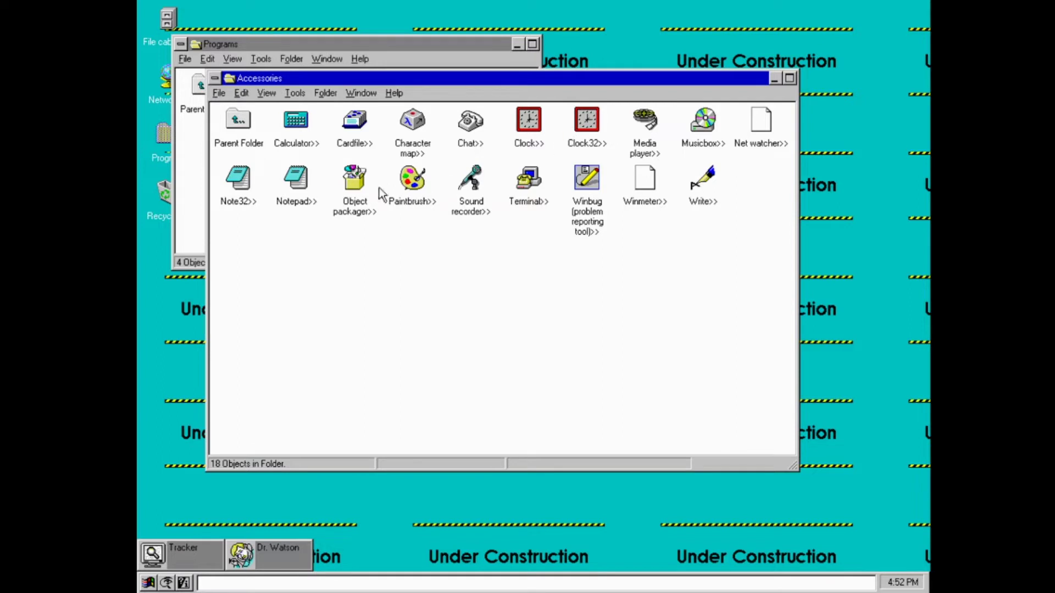
# Open the Clock32 accessory, look at its settings menu, and close it
pyautogui.doubleClick(589, 129)
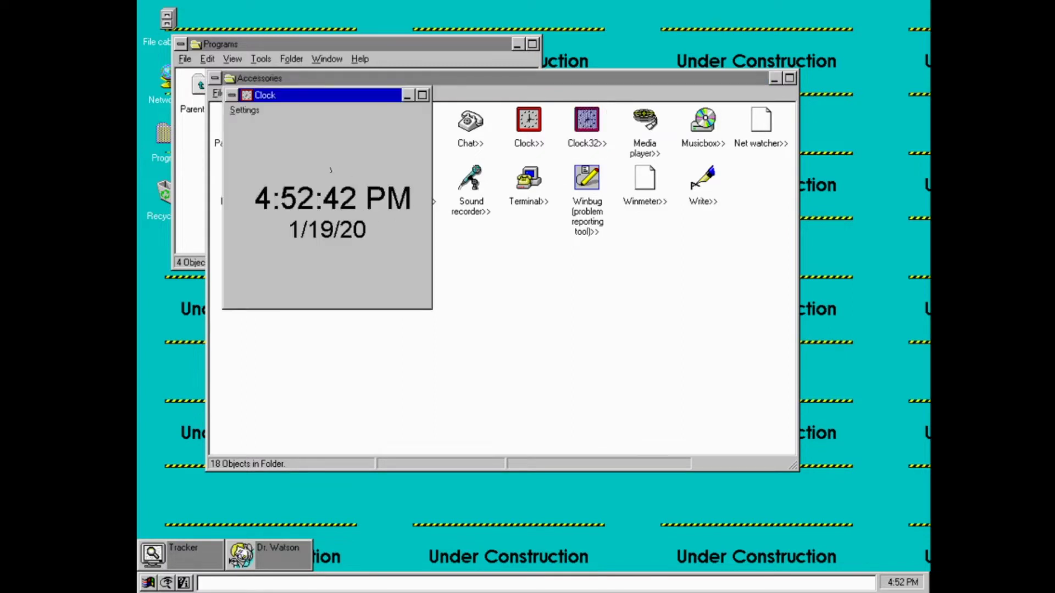
pyautogui.click(246, 110)
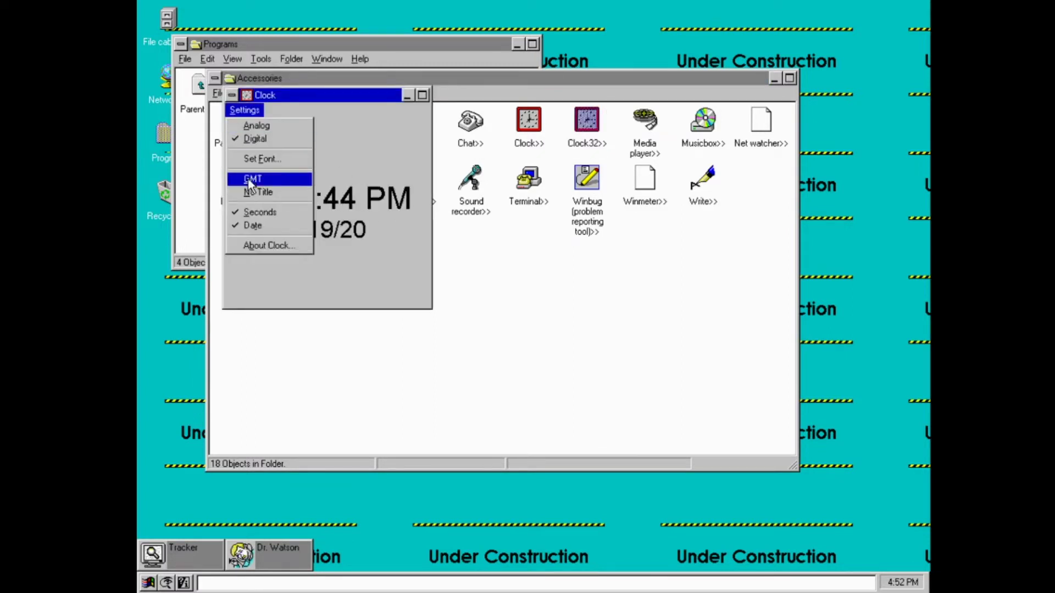
pyautogui.click(244, 111)
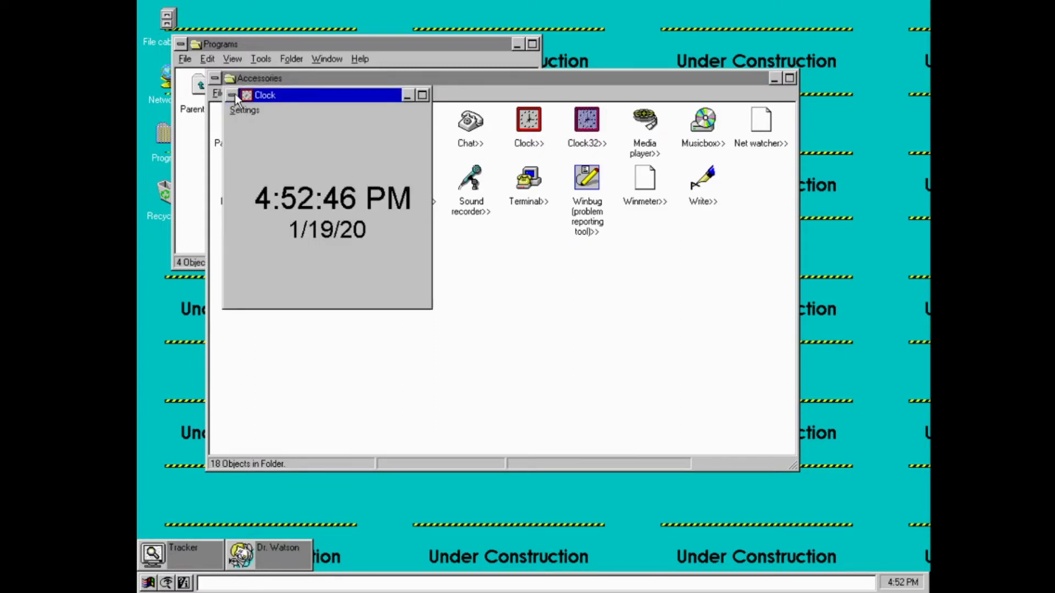
pyautogui.doubleClick(232, 96)
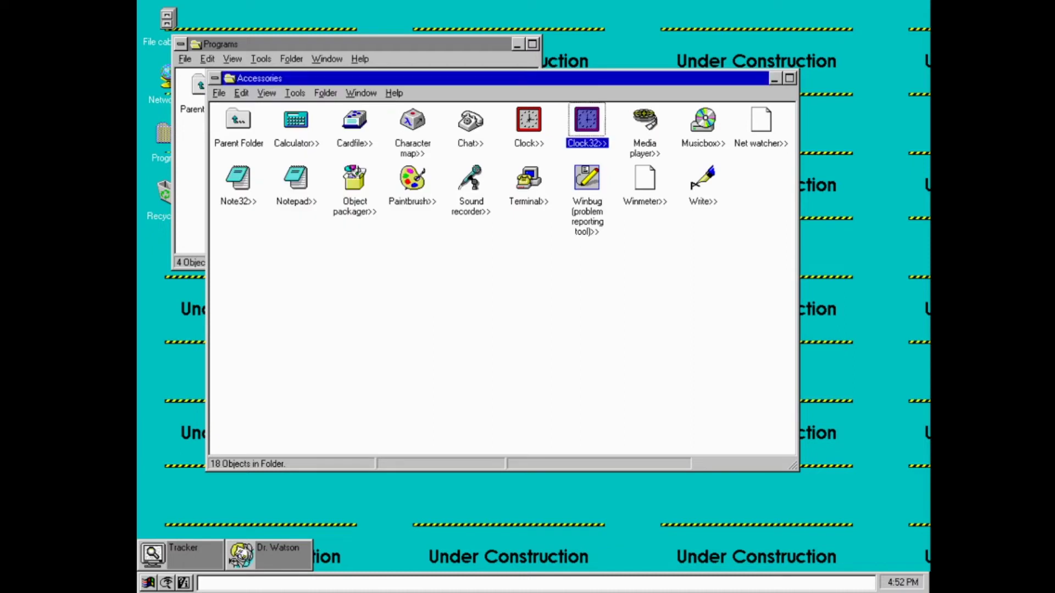
# Launch the Clock accessory, open and cancel its settings, then close the window
pyautogui.doubleClick(542, 127)
pyautogui.hotkey('alt', 'space')
pyautogui.press('m')
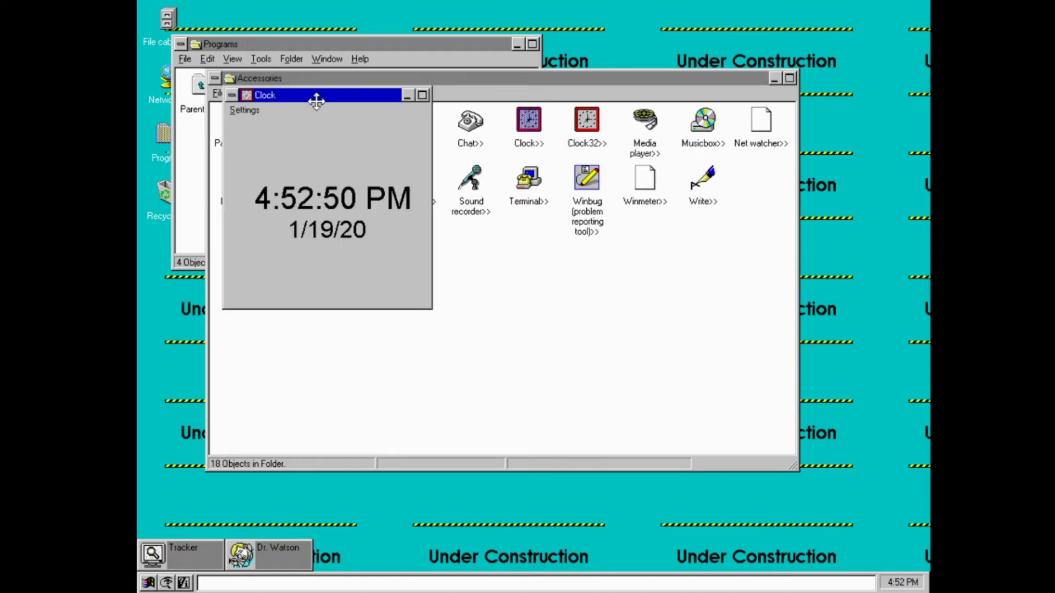
pyautogui.click(244, 110)
pyautogui.click(350, 266)
pyautogui.click(238, 96)
pyautogui.click(252, 181)
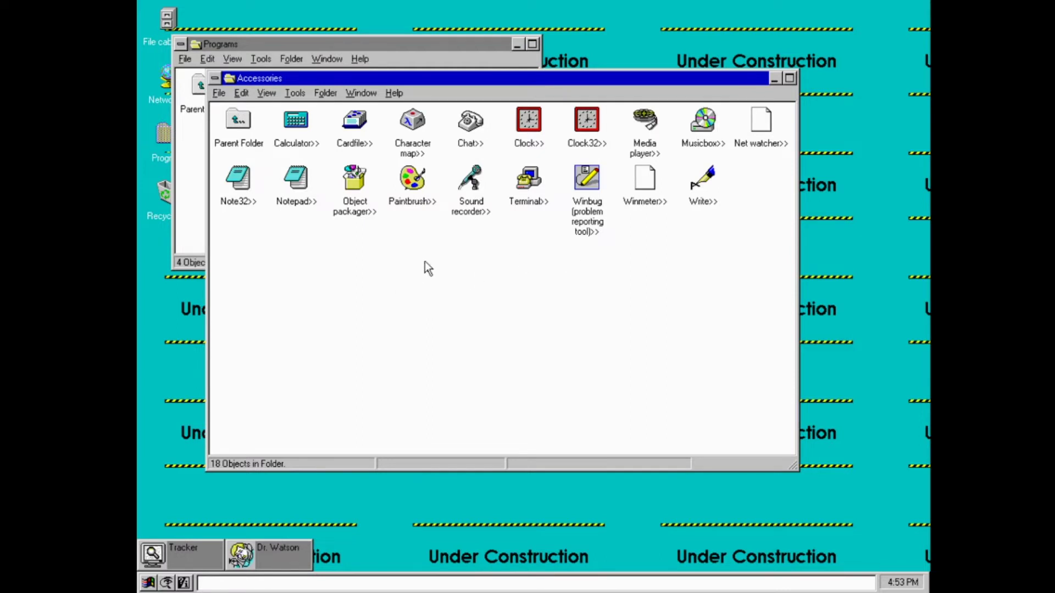
# Reopen and close the Clock, then open and close the 16-bit Notepad
pyautogui.doubleClick(529, 122)
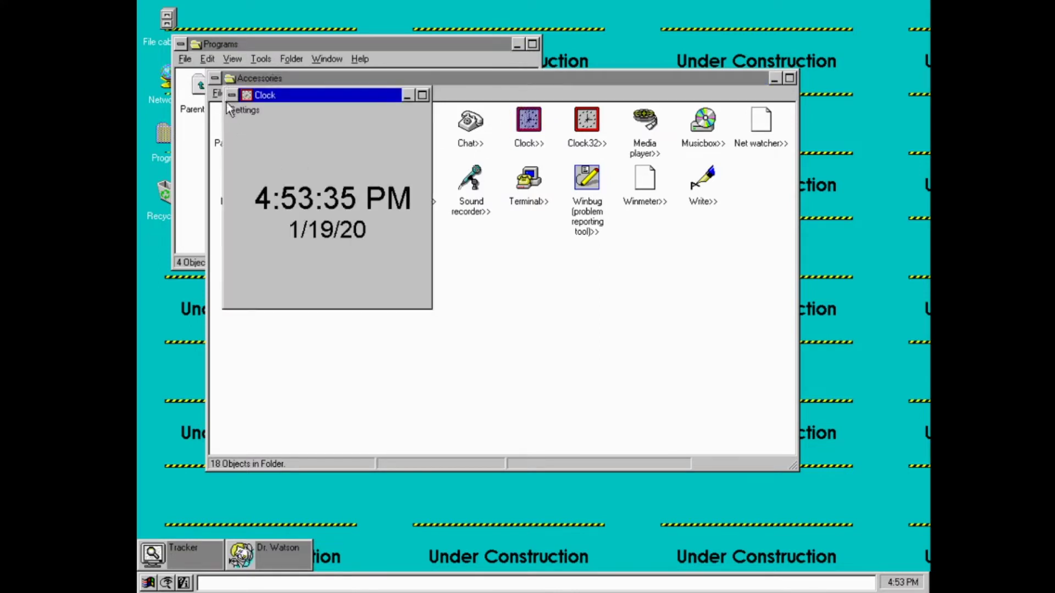
pyautogui.click(231, 95)
pyautogui.click(242, 179)
pyautogui.doubleClick(296, 186)
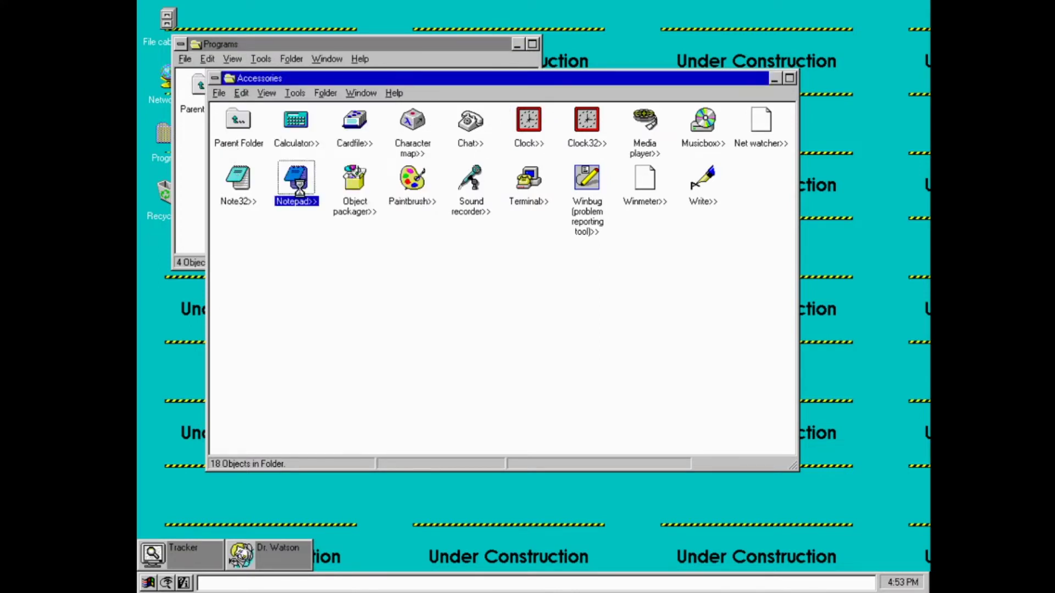
pyautogui.doubleClick(255, 111)
pyautogui.click(502, 295)
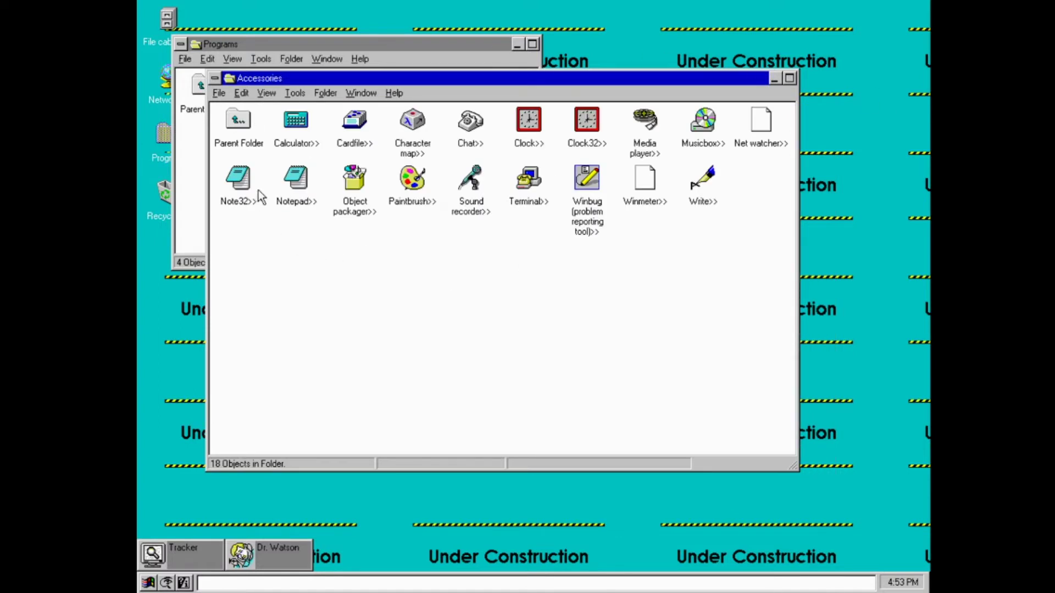
# View 32-bit Notepad's About box (version 4.00.58s), close Notepad, and launch Winbug
pyautogui.doubleClick(238, 181)
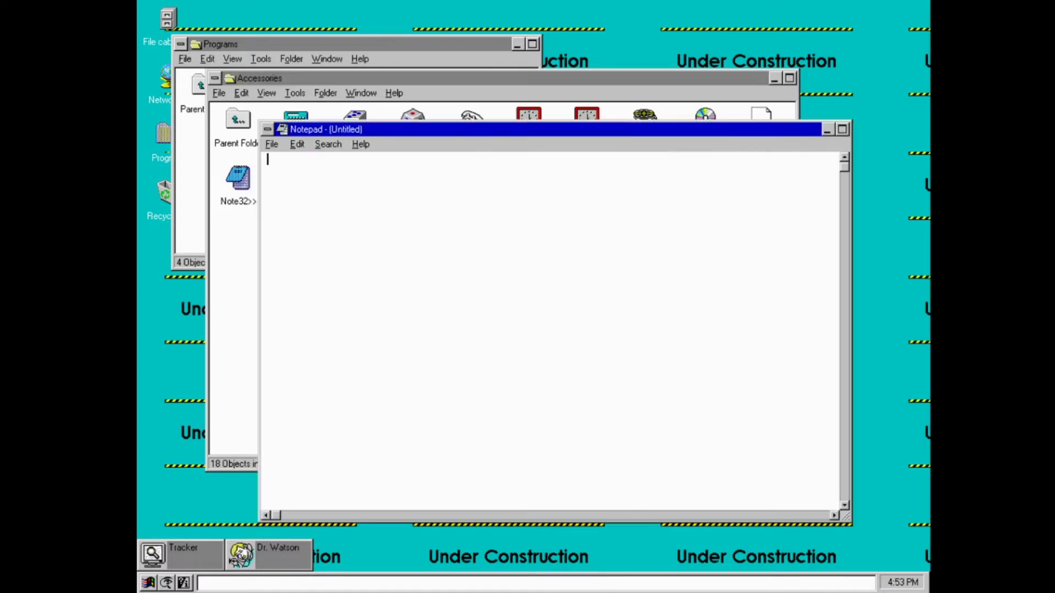
pyautogui.click(367, 149)
pyautogui.click(394, 207)
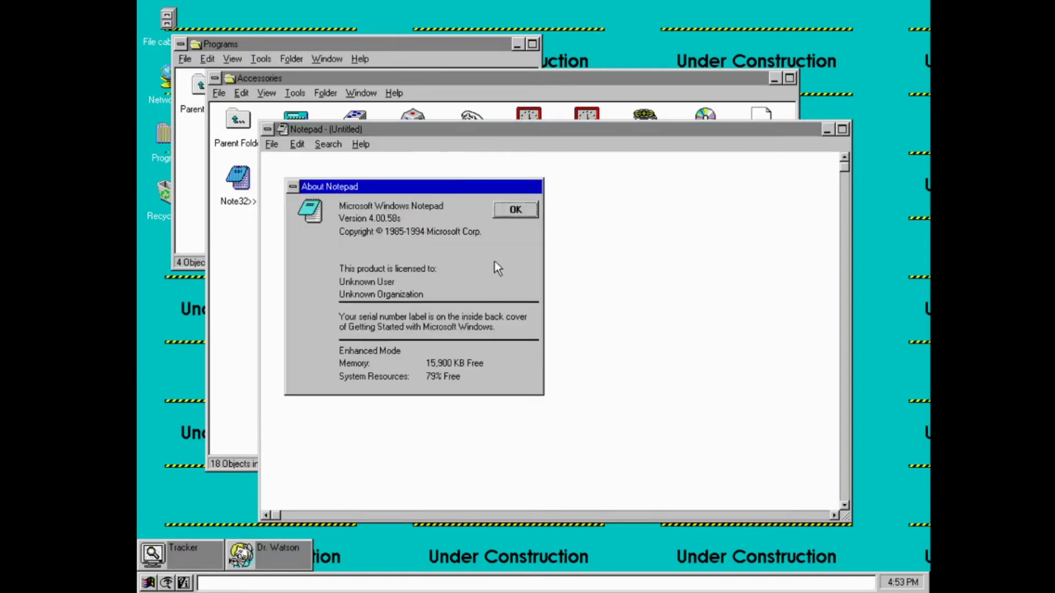
pyautogui.click(503, 208)
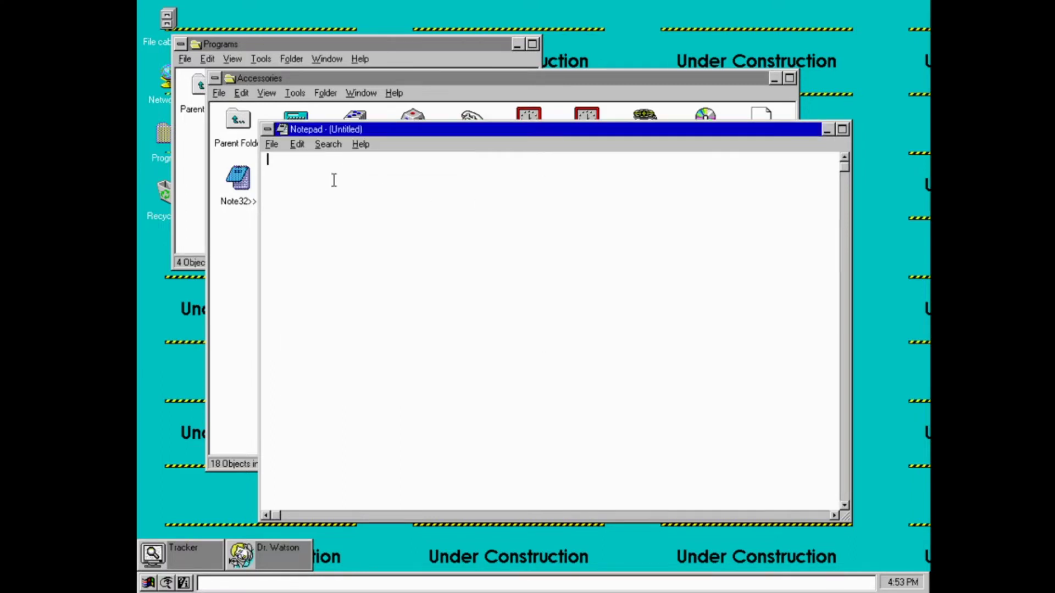
pyautogui.click(272, 145)
pyautogui.click(373, 225)
pyautogui.hotkey('alt', 'F4')
pyautogui.doubleClick(586, 180)
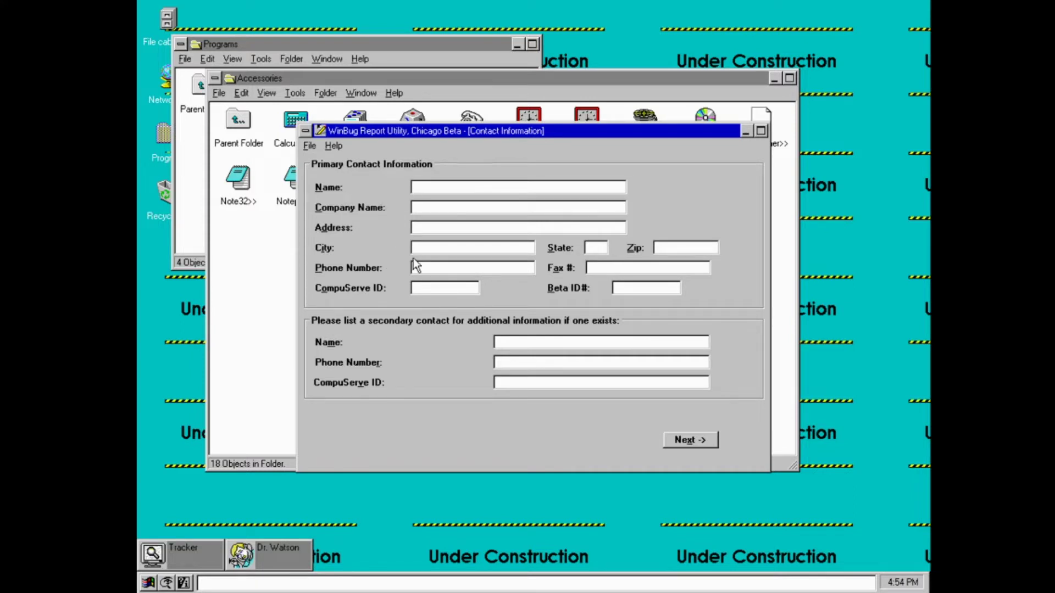
# Enter the contact's name on the Contact Information page and continue
pyautogui.click(475, 188)
pyautogui.write('loop d loop')
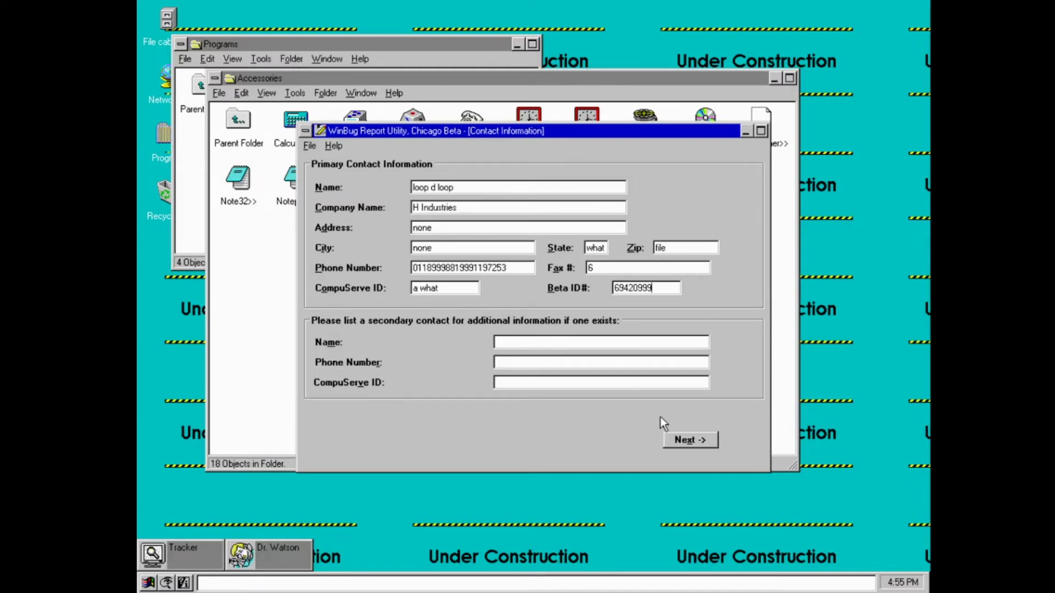
pyautogui.click(681, 440)
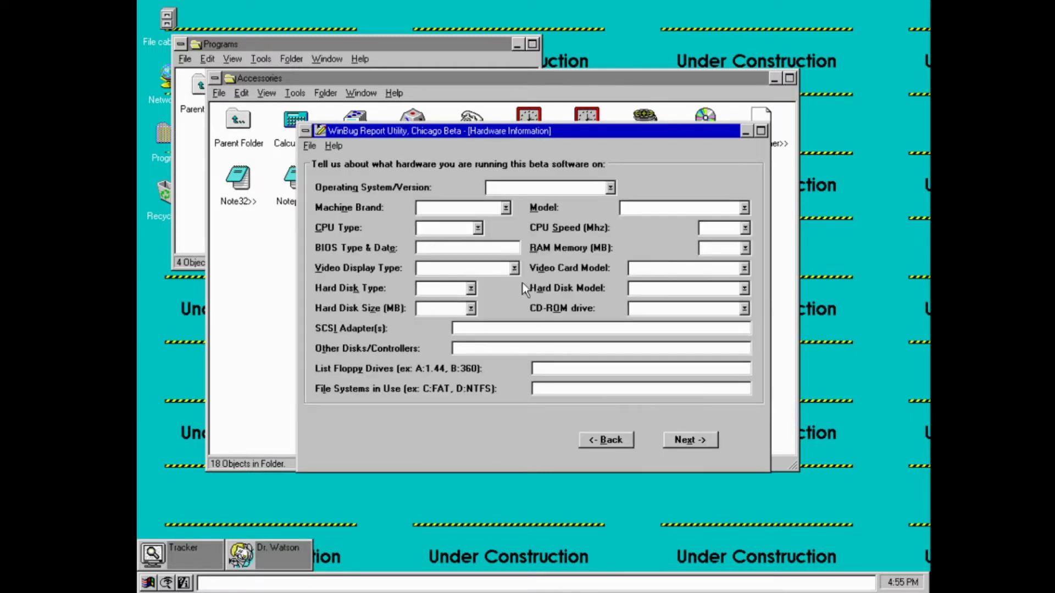
# Choose MS-DOS 6.0, the Nokia brand and the Alfaskop Desktop 336 model
pyautogui.click(610, 188)
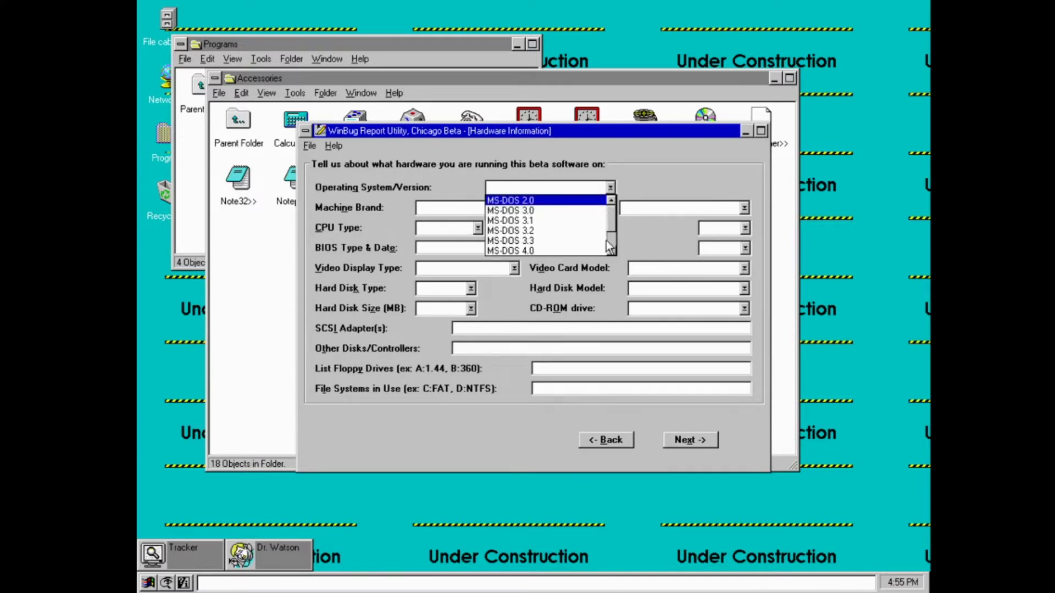
pyautogui.moveTo(609, 246)
pyautogui.mouseDown()
pyautogui.moveTo(608, 221)
pyautogui.moveTo(608, 255)
pyautogui.mouseUp()
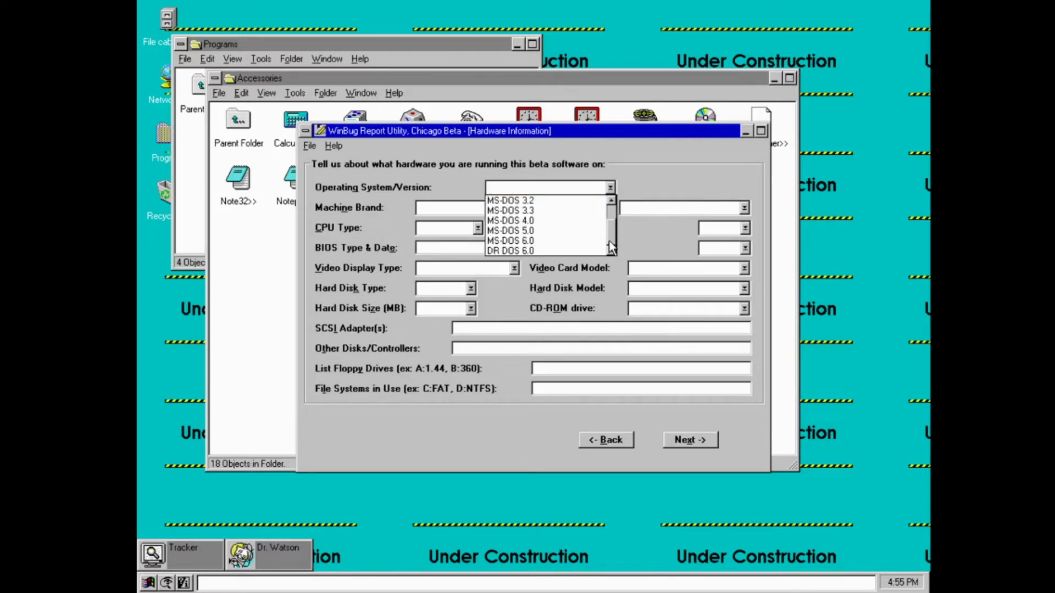
pyautogui.click(511, 241)
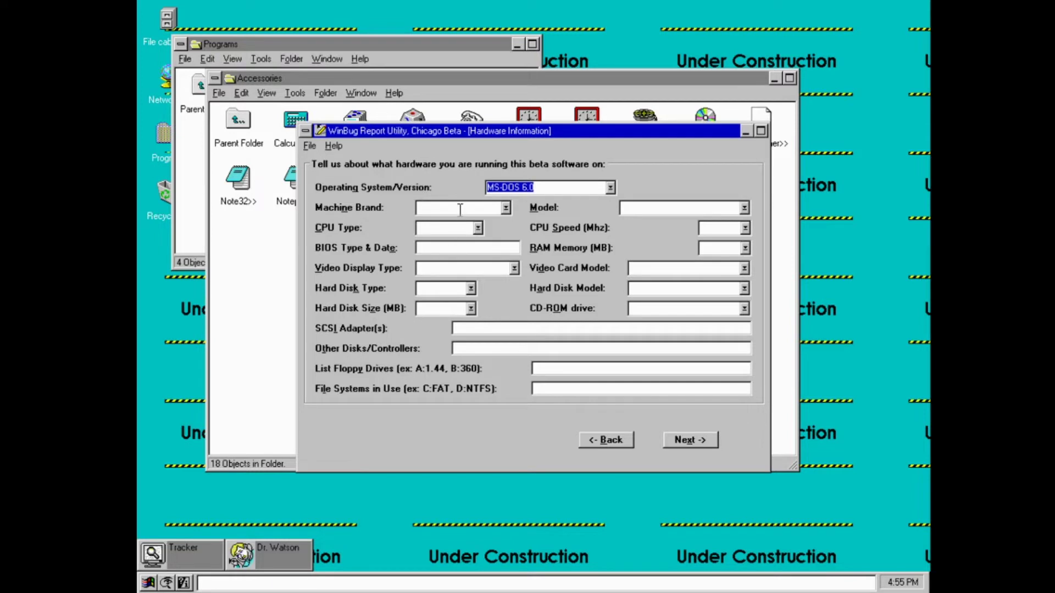
pyautogui.click(505, 209)
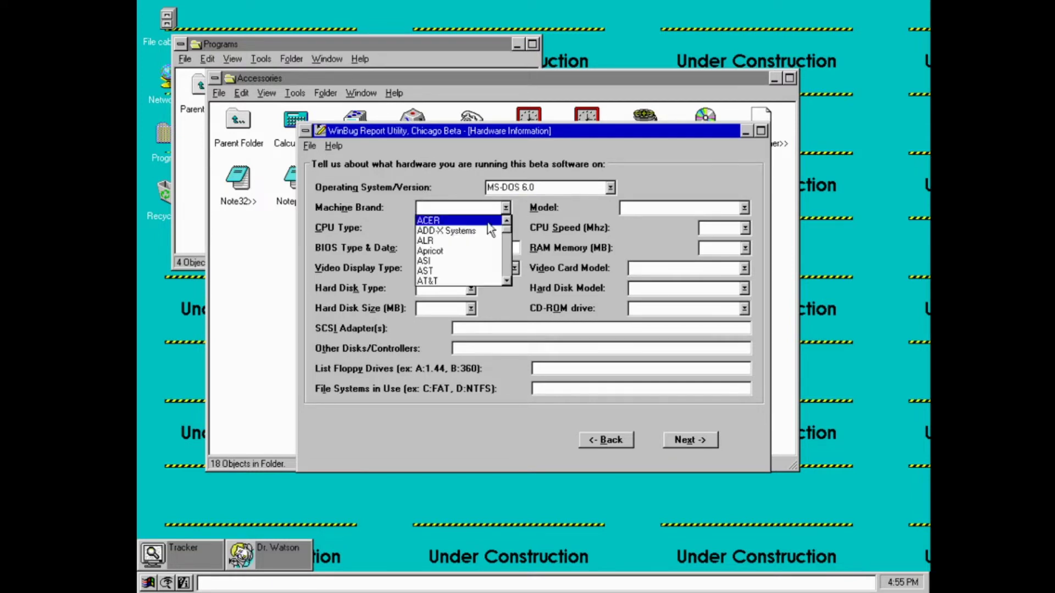
pyautogui.moveTo(503, 248); pyautogui.dragTo(506, 283)
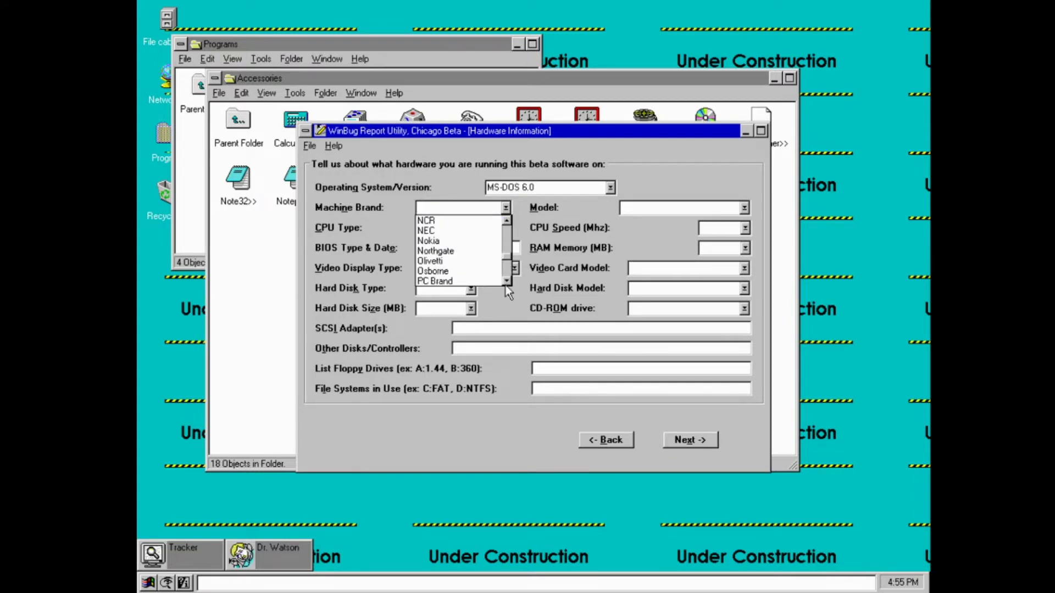
pyautogui.click(449, 241)
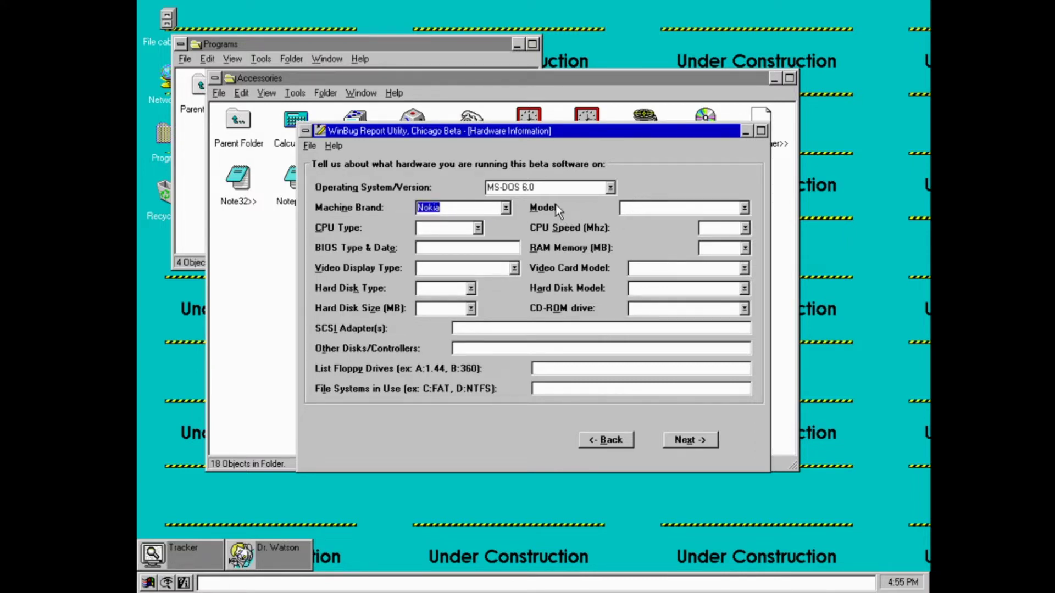
pyautogui.click(745, 210)
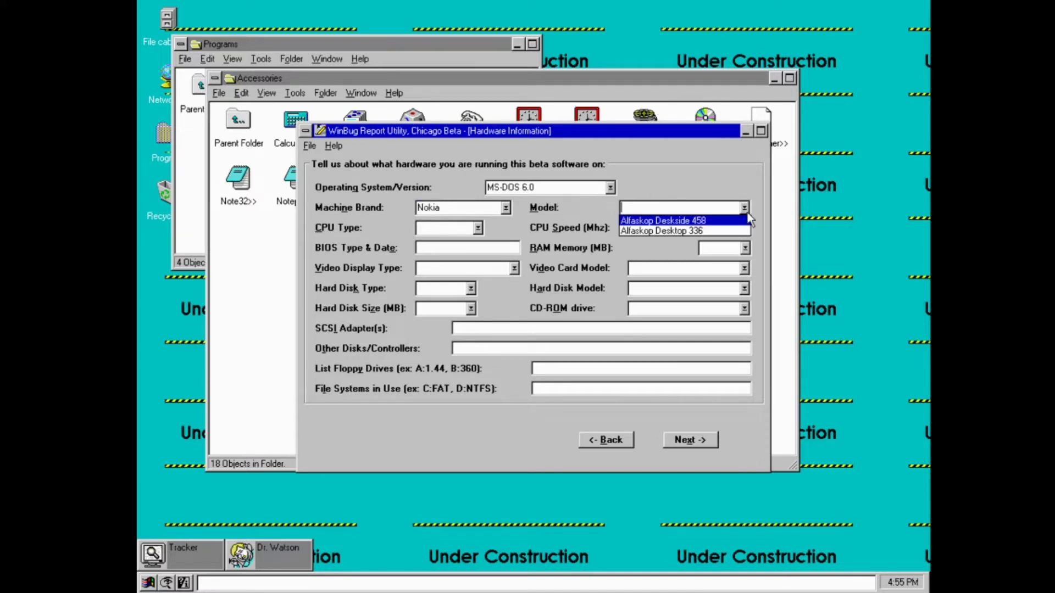
pyautogui.click(696, 233)
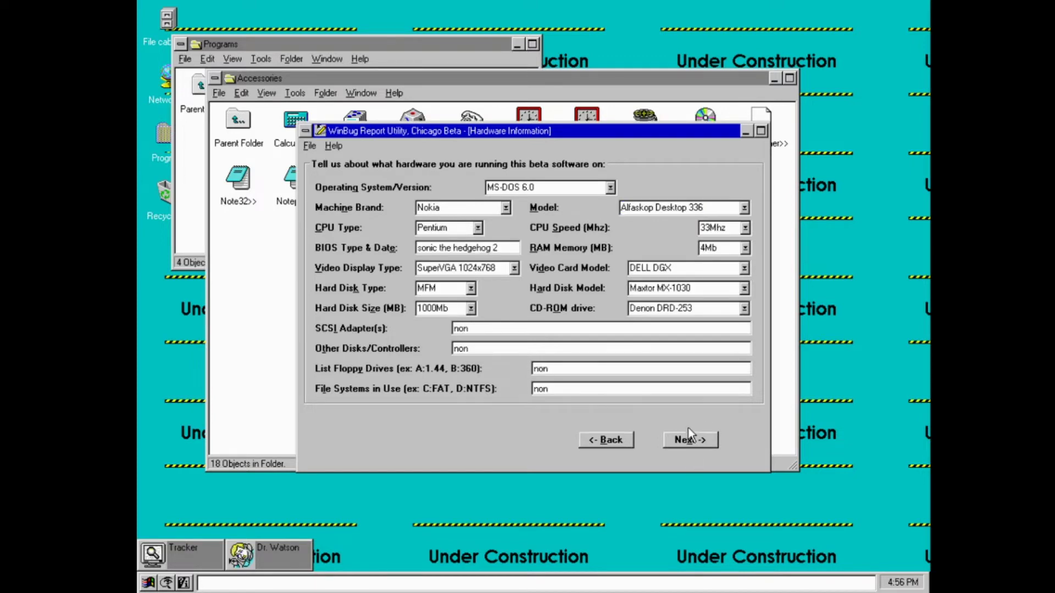
# Set the mouse to IBM PS/2 Mouse on PS/2 and enter driver and multimedia details
pyautogui.click(688, 443)
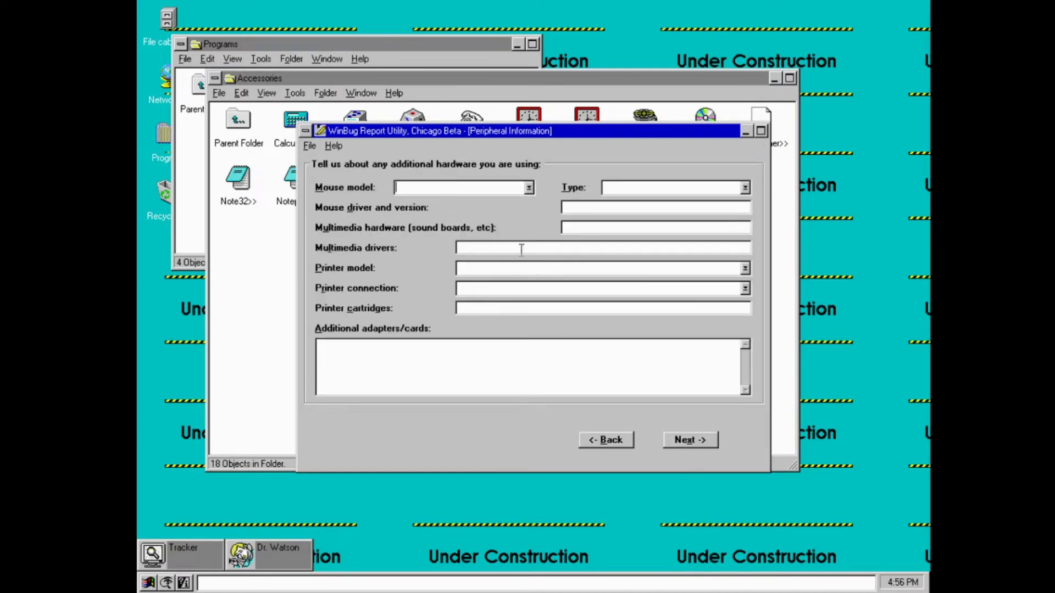
pyautogui.click(527, 190)
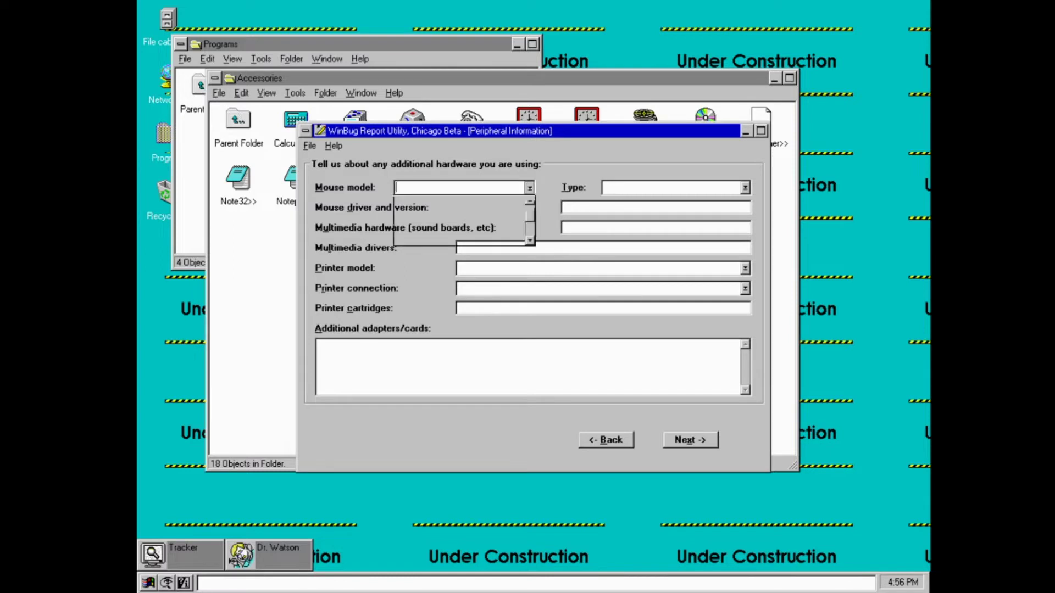
pyautogui.click(486, 220)
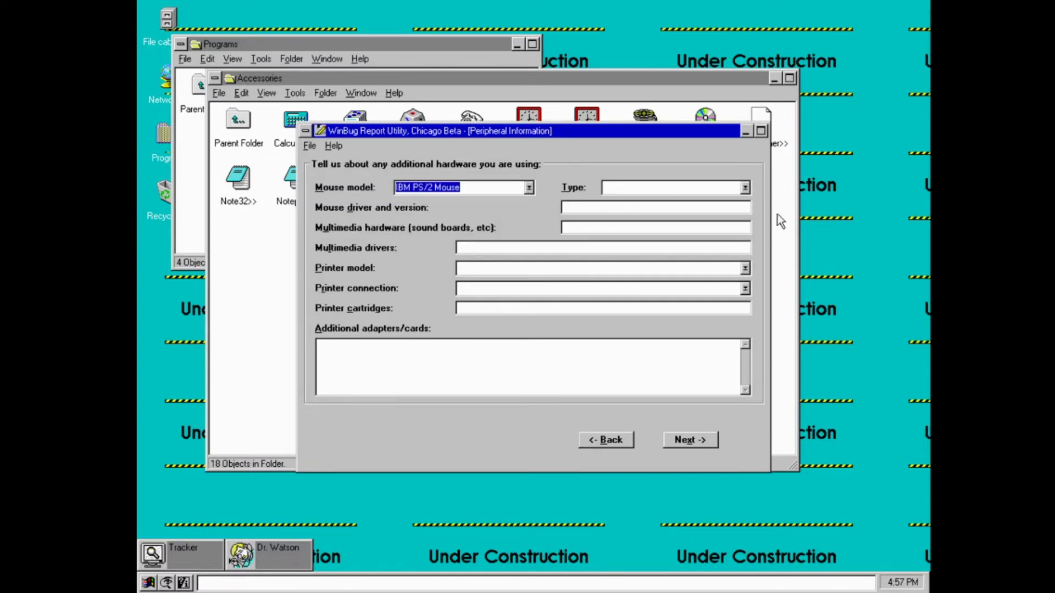
pyautogui.click(744, 191)
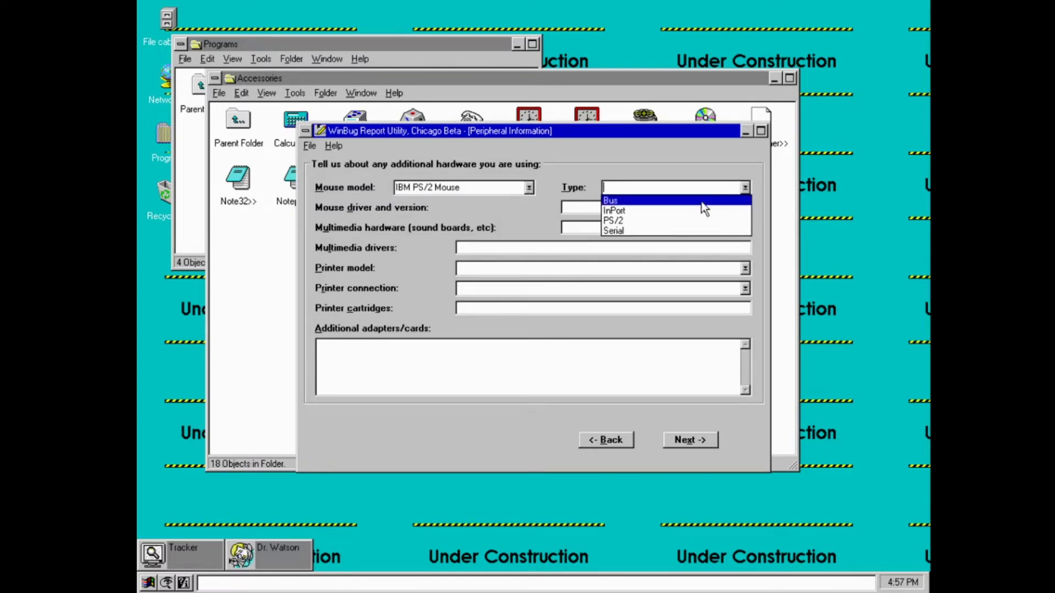
pyautogui.click(683, 220)
pyautogui.press('Tab')
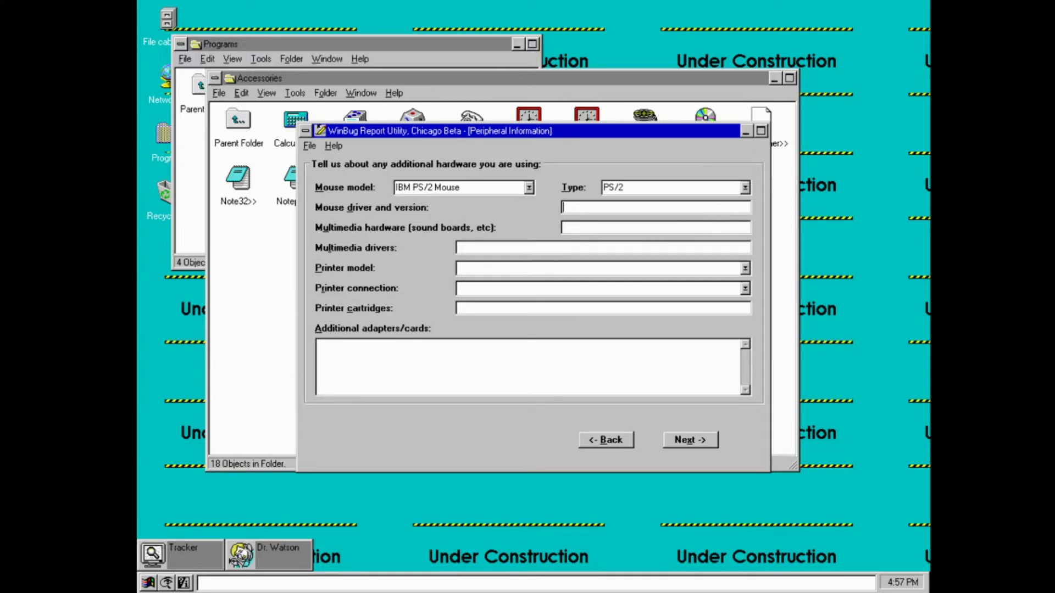
pyautogui.write('mouse')
pyautogui.press('Tab')
pyautogui.write('sb')
pyautogui.press('BackSpace')
pyautogui.press('BackSpace')
pyautogui.write('noise')
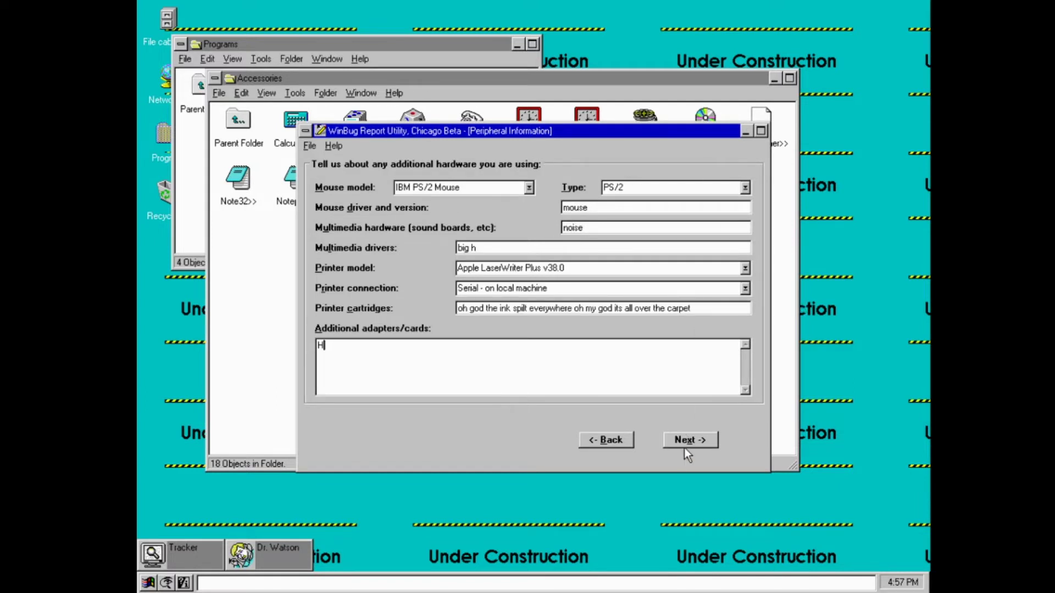
# Select Lotus Notes 1.0, a 3Com Etherlink II card and IRQ 5 for the network
pyautogui.click(685, 442)
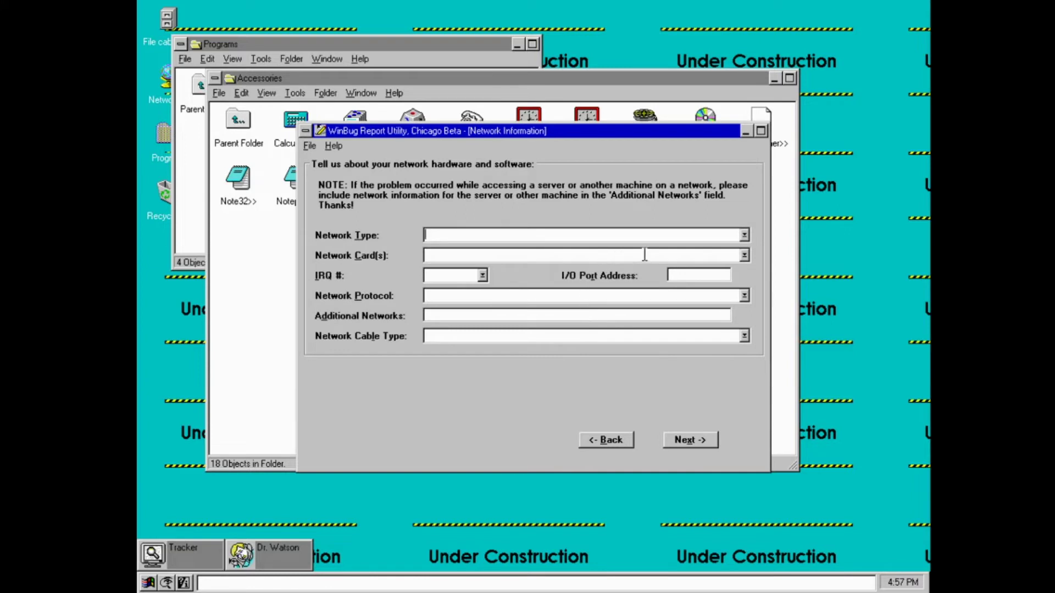
pyautogui.click(743, 235)
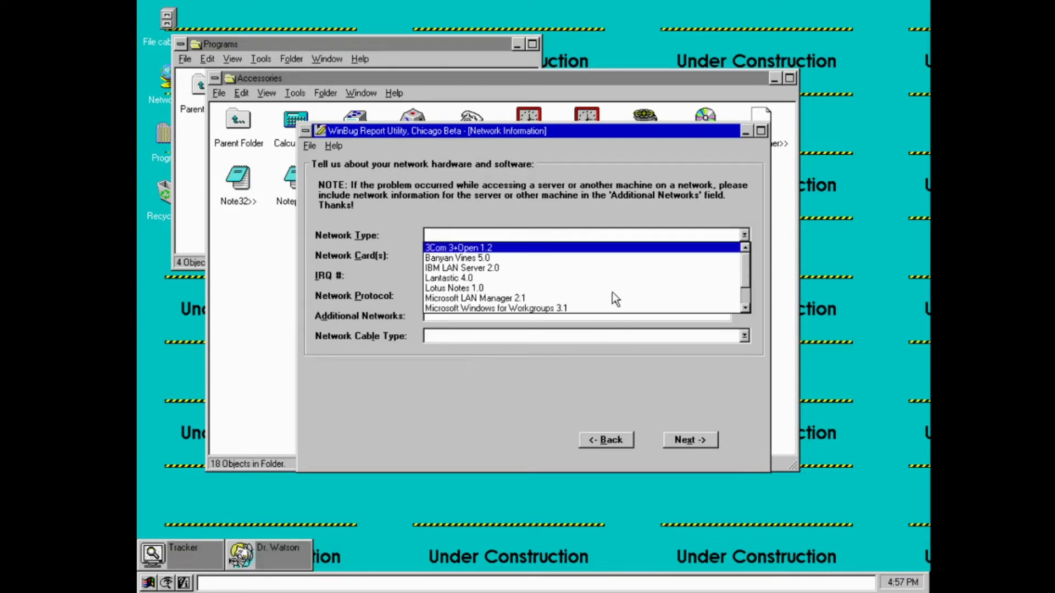
pyautogui.click(613, 290)
pyautogui.click(744, 256)
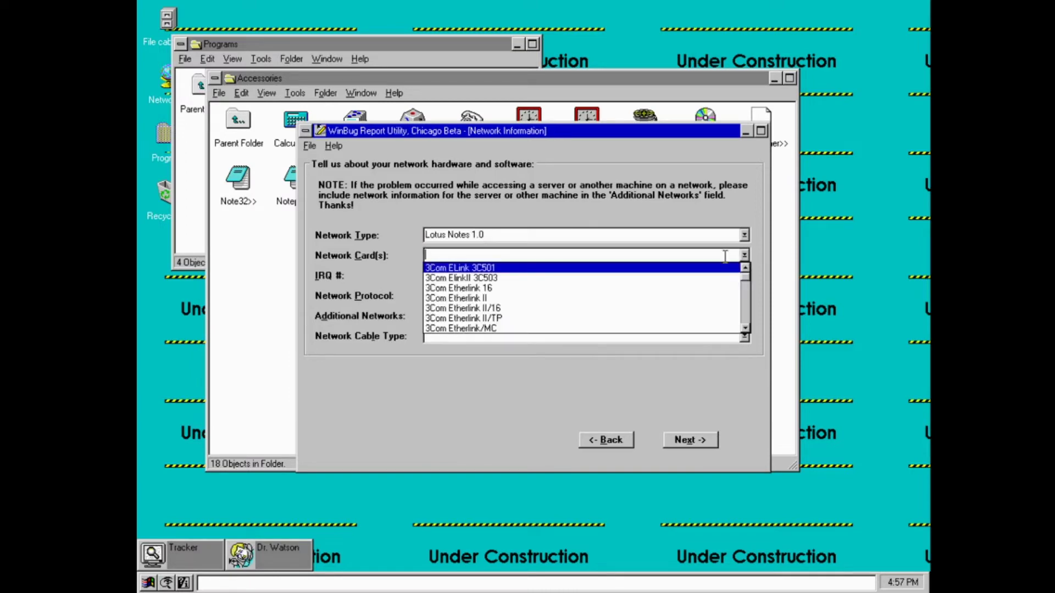
pyautogui.click(615, 298)
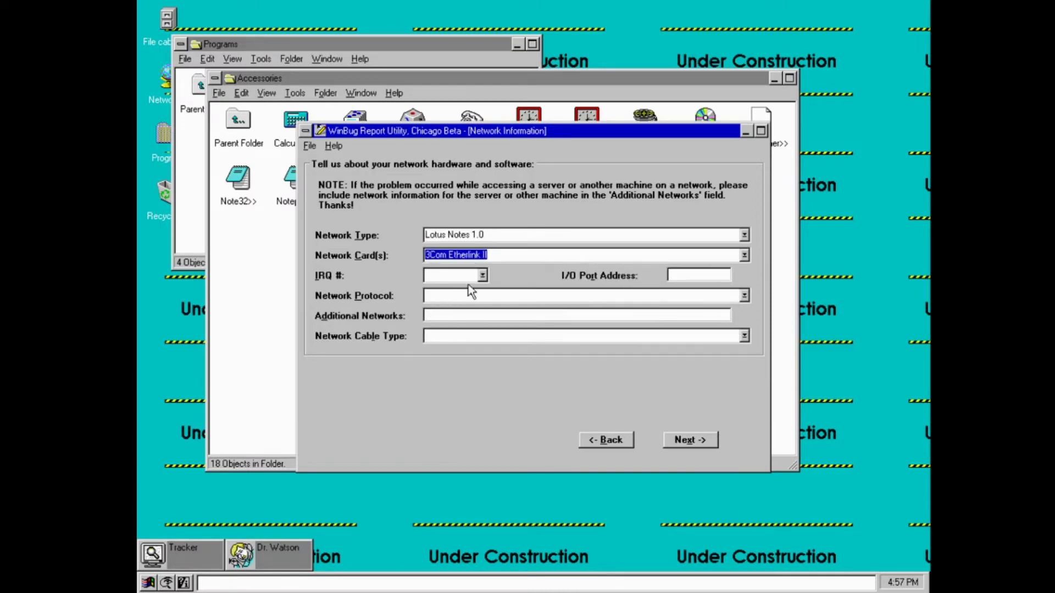
pyautogui.click(482, 276)
pyautogui.click(460, 308)
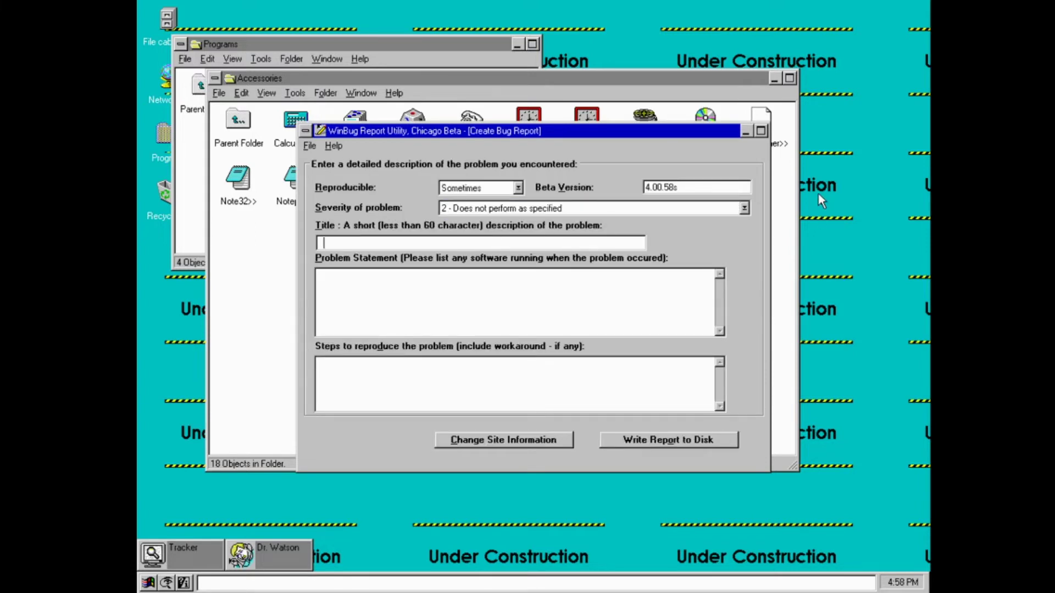
# Title the report 'its broken' and state that the window broke from going too fast
pyautogui.write('its broken')
pyautogui.press('Tab')
pyautogui.write('i opened thw')
pyautogui.press('BackSpace')
pyautogui.write('e wi')
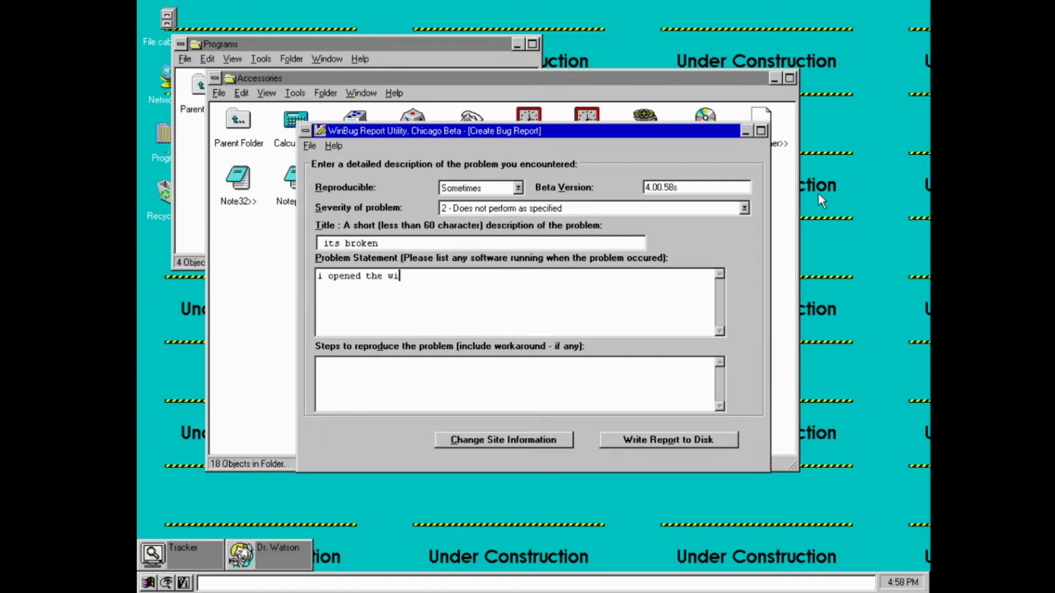
pyautogui.write('ndow but i went too fast and i bro')
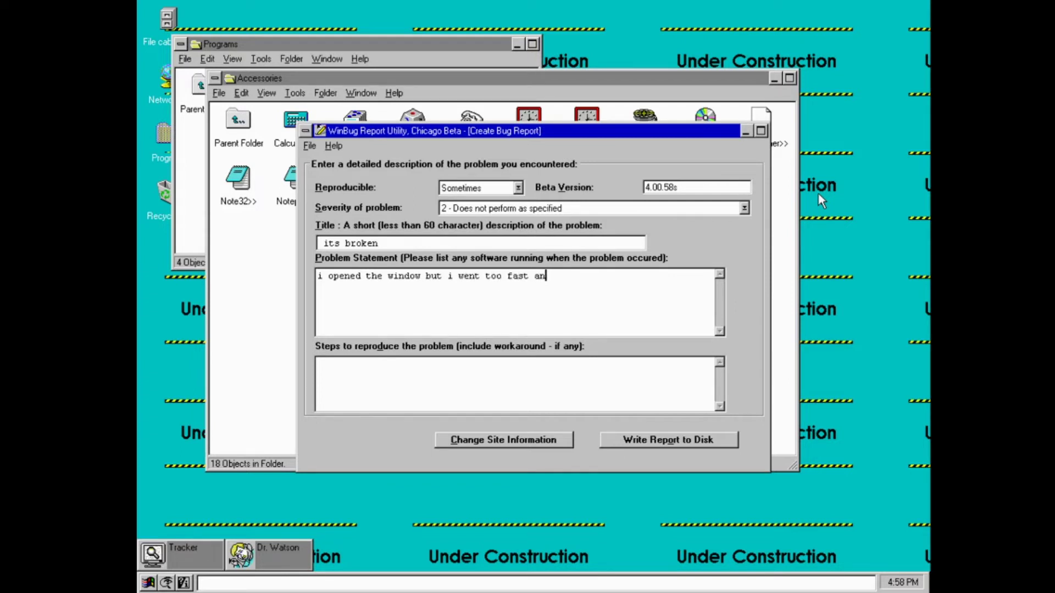
pyautogui.write('ke it')
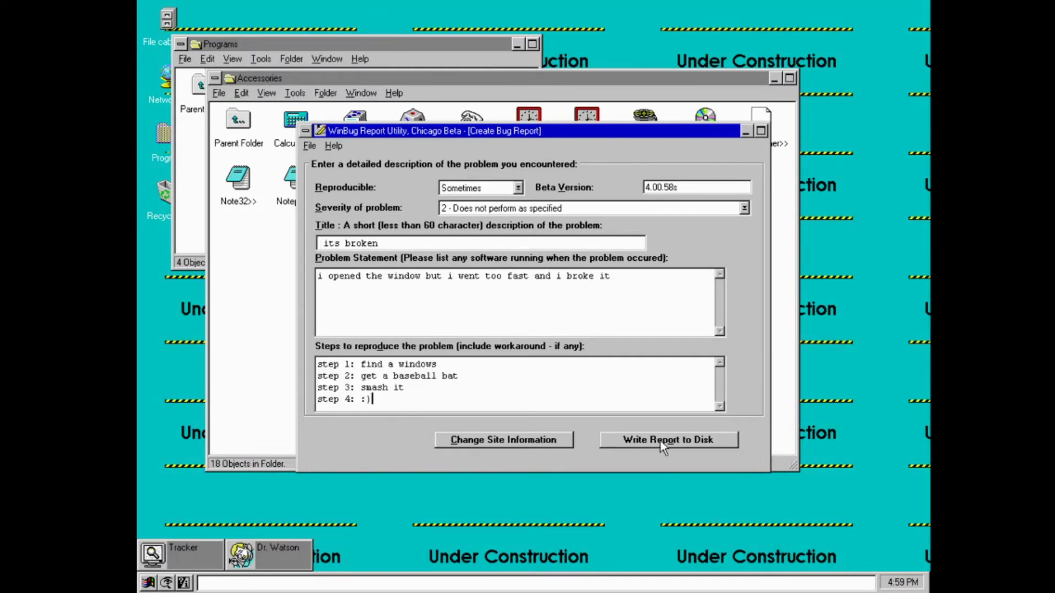
pyautogui.click(662, 442)
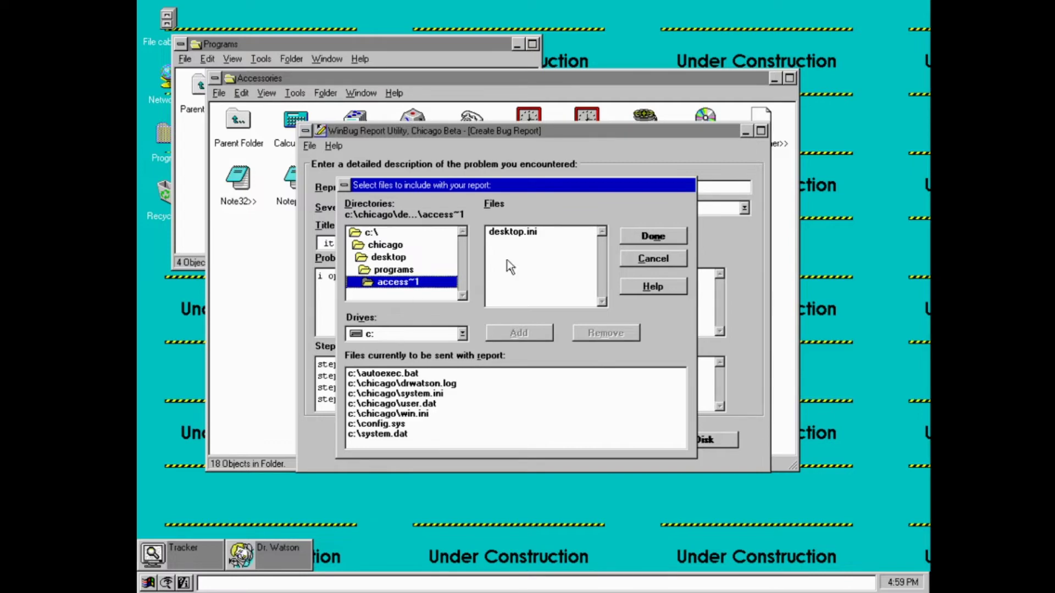
# Keep the default attached files, save as C:\CHICAGO\WBUG1.CIS, and dismiss the finished notice
pyautogui.click(652, 236)
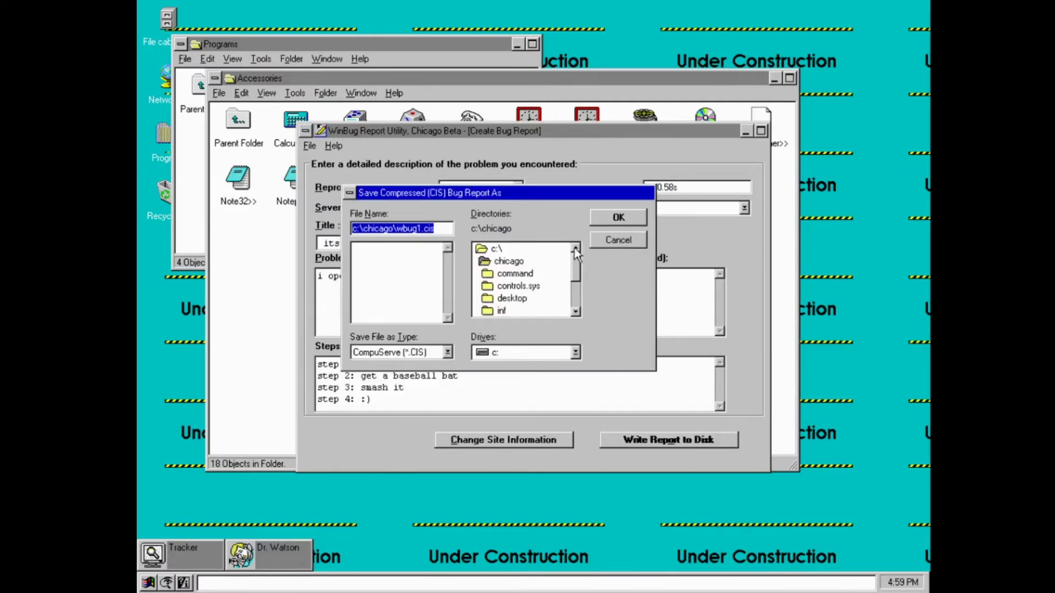
pyautogui.click(619, 217)
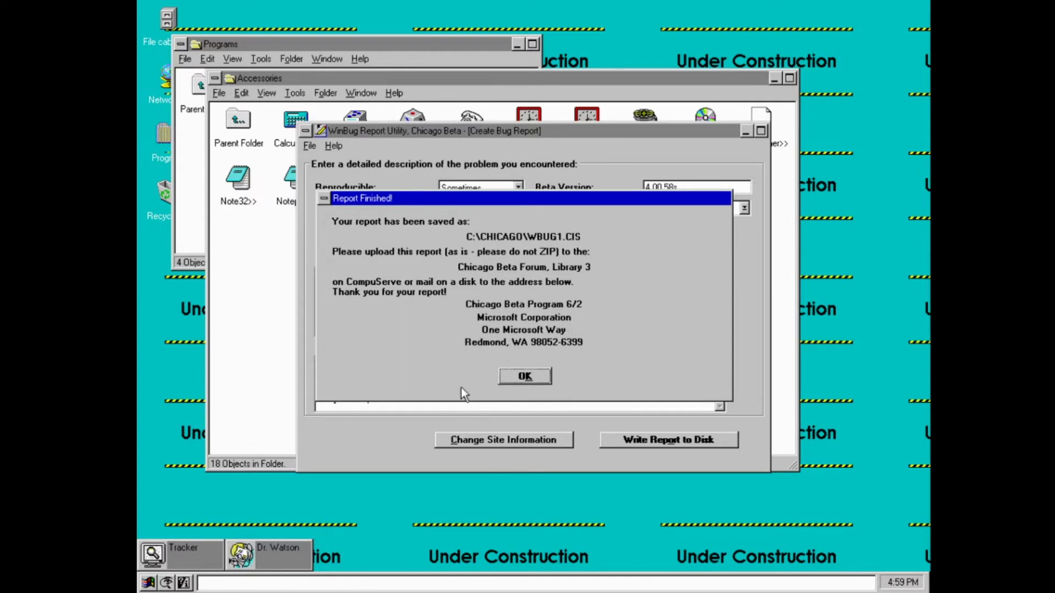
pyautogui.click(525, 376)
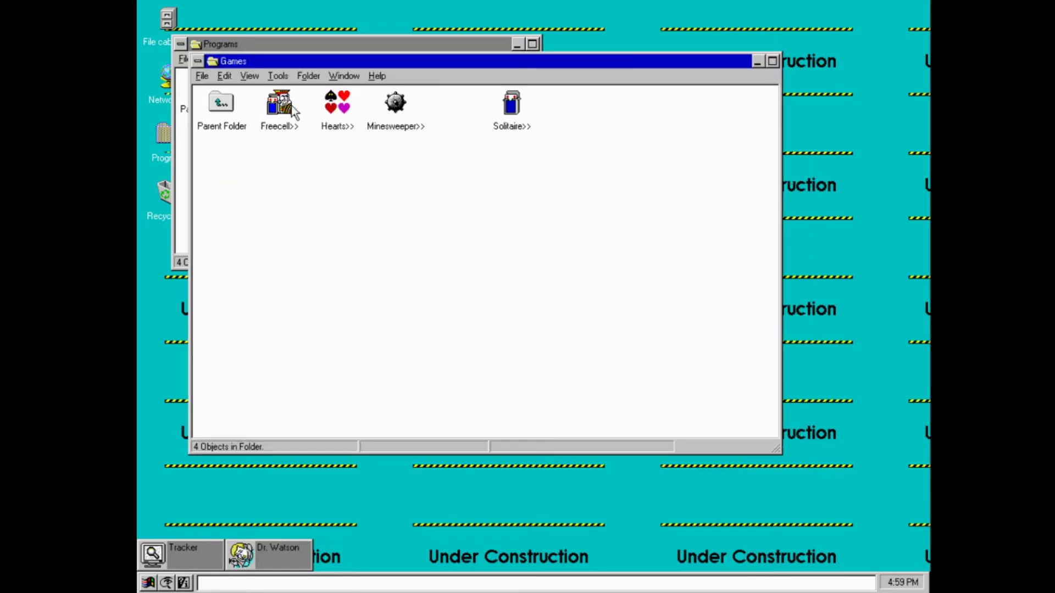
# Launch FreeCell, deal a new game, send clubs to the foundation and park cards in free cells
pyautogui.doubleClick(287, 103)
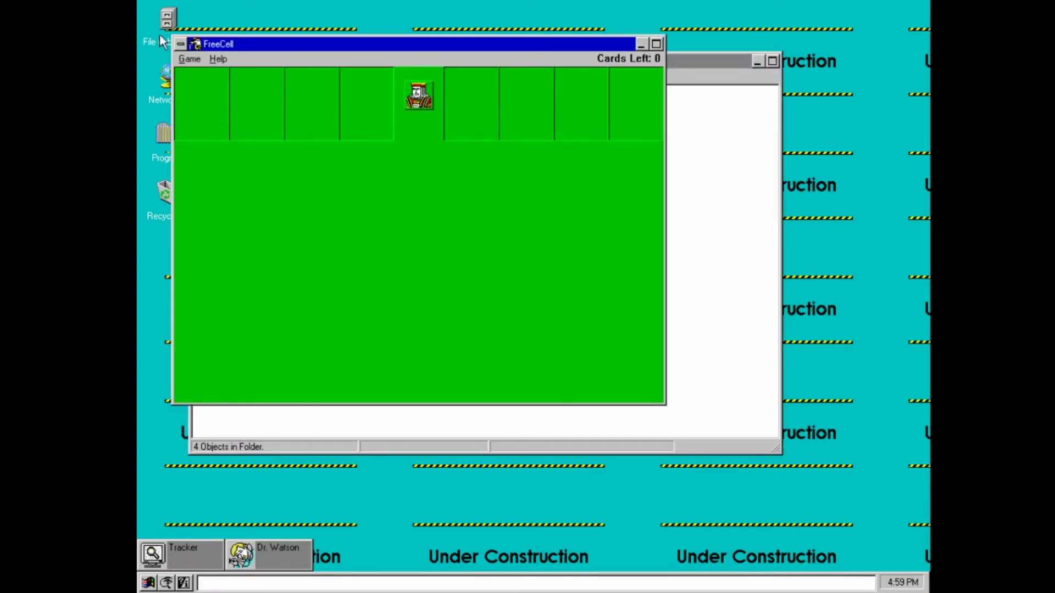
pyautogui.click(197, 57)
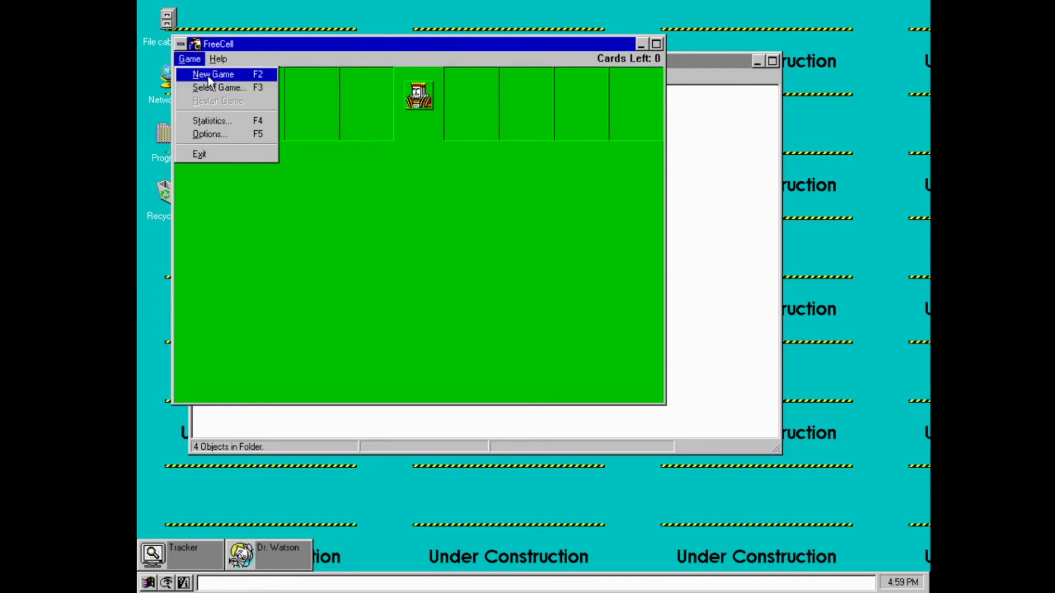
pyautogui.click(213, 74)
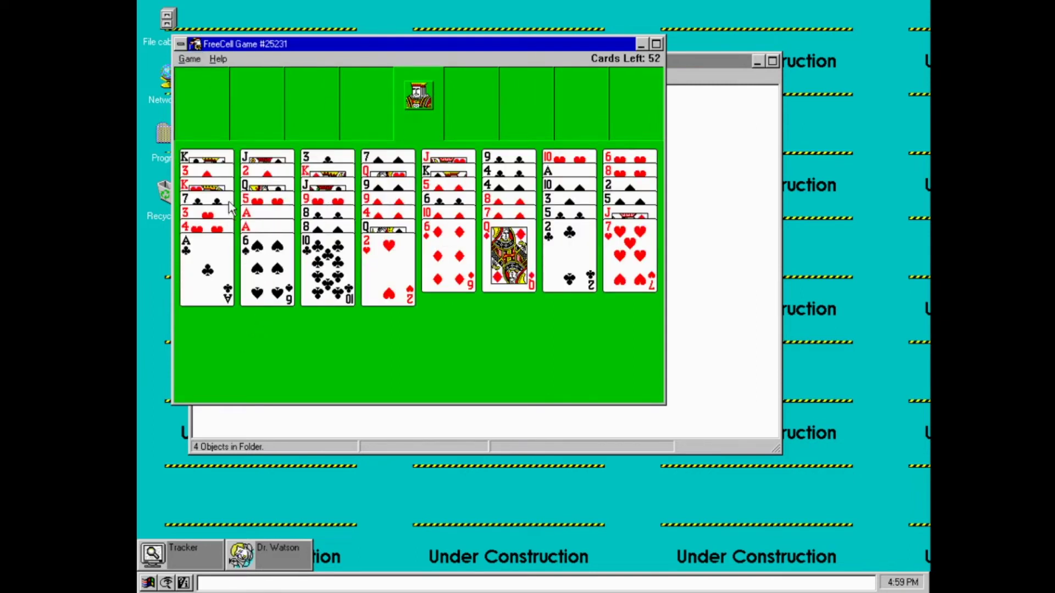
pyautogui.doubleClick(216, 281)
pyautogui.doubleClick(399, 275)
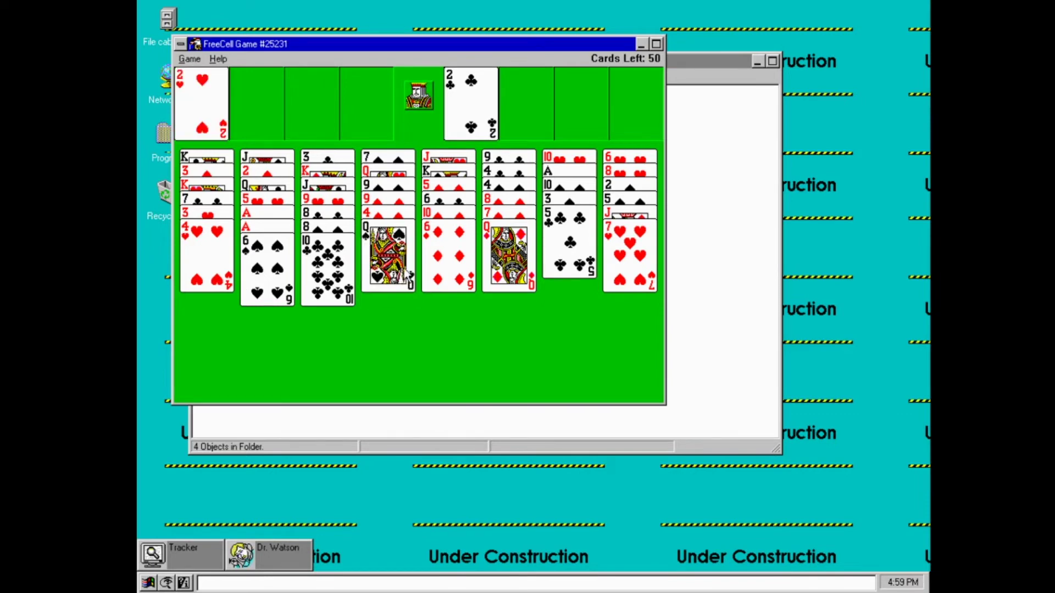
pyautogui.doubleClick(293, 279)
pyautogui.doubleClick(337, 272)
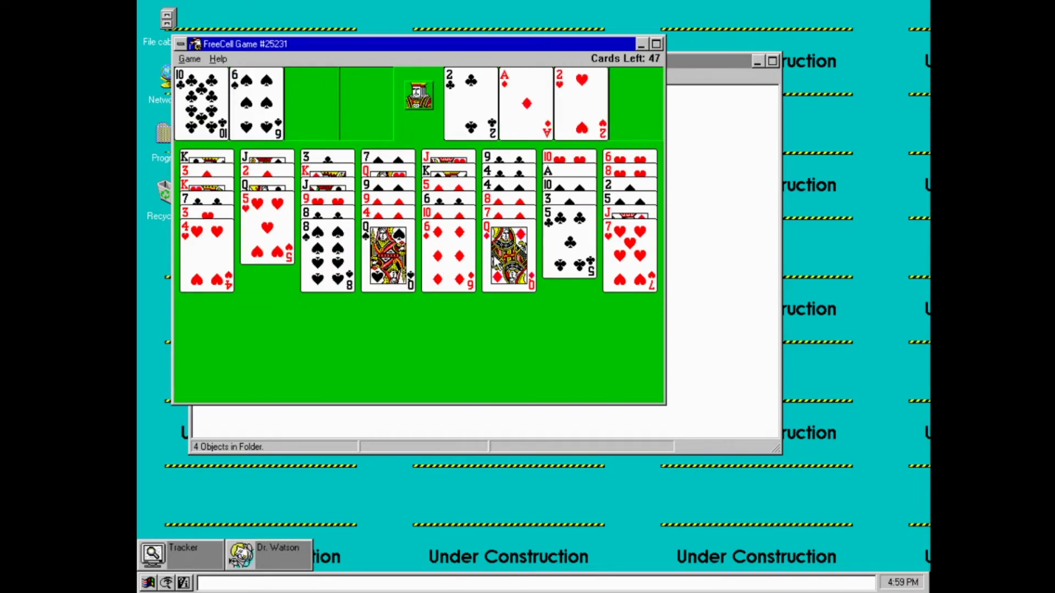
pyautogui.doubleClick(495, 261)
pyautogui.doubleClick(462, 259)
# Attempt several FreeCell moves past not-allowed warnings, finally placing the 4♥ onto the 5♣
pyautogui.click(387, 258)
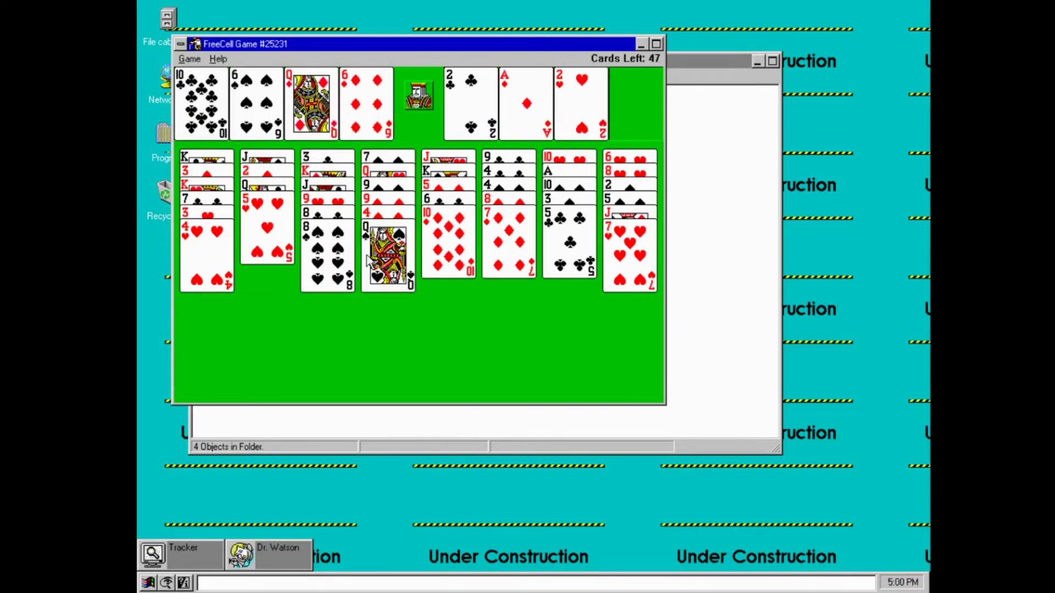
pyautogui.doubleClick(330, 262)
pyautogui.click(218, 258)
pyautogui.click(474, 237)
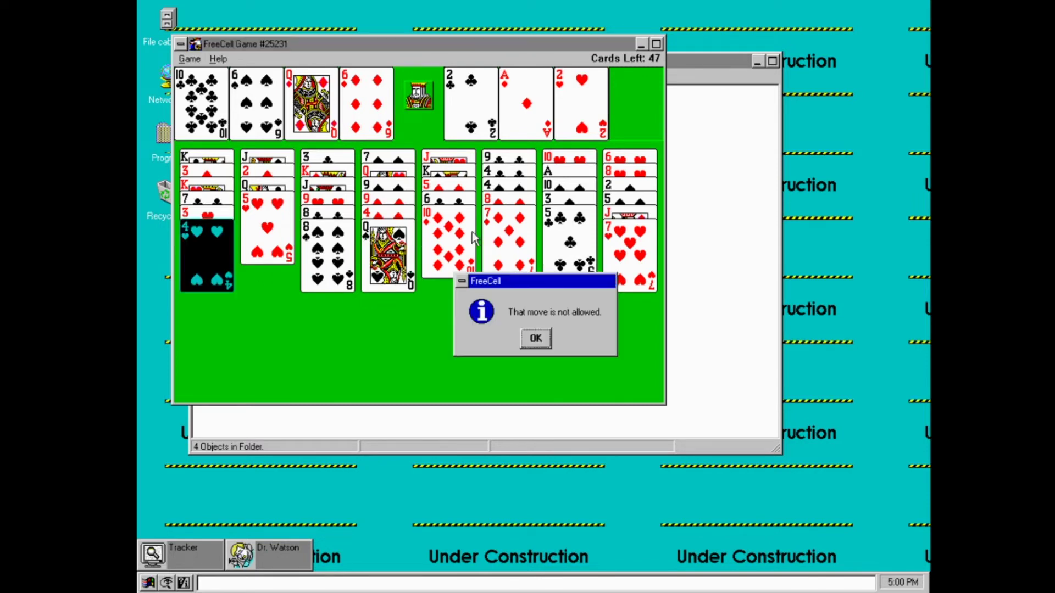
pyautogui.click(536, 338)
pyautogui.click(569, 242)
pyautogui.click(344, 272)
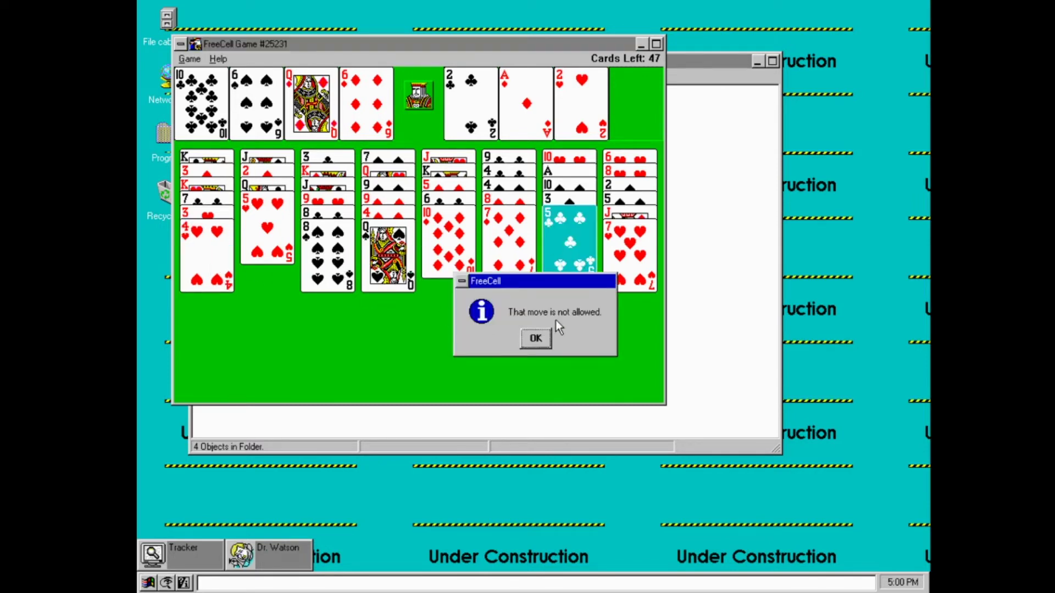
pyautogui.click(537, 339)
pyautogui.click(228, 269)
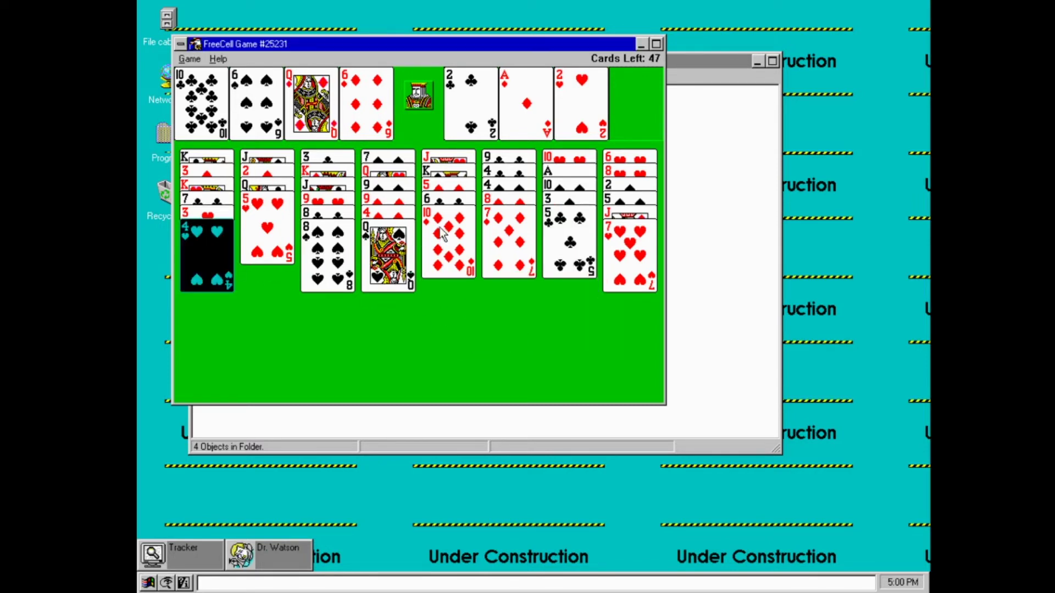
pyautogui.click(593, 220)
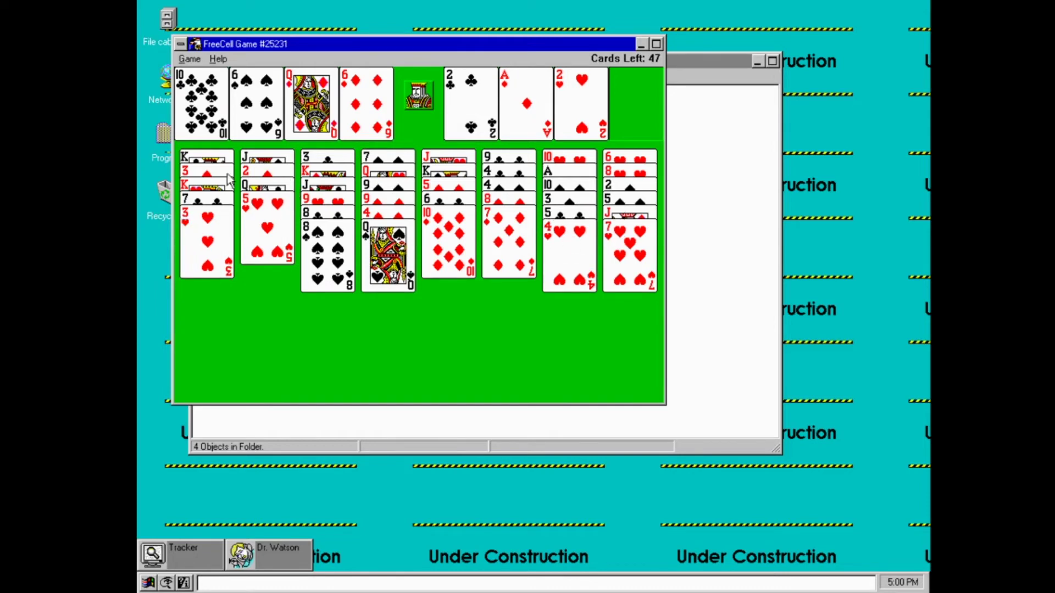
# Quit FreeCell resigning the game, then uncover a Minesweeper square and close Minesweeper
pyautogui.click(191, 43)
pyautogui.click(198, 130)
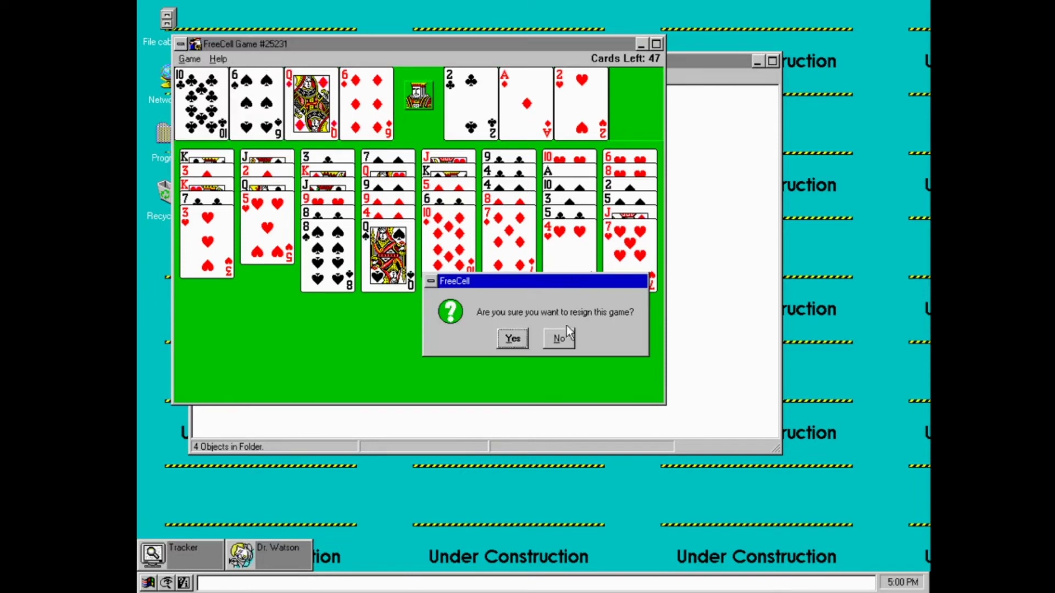
pyautogui.click(513, 339)
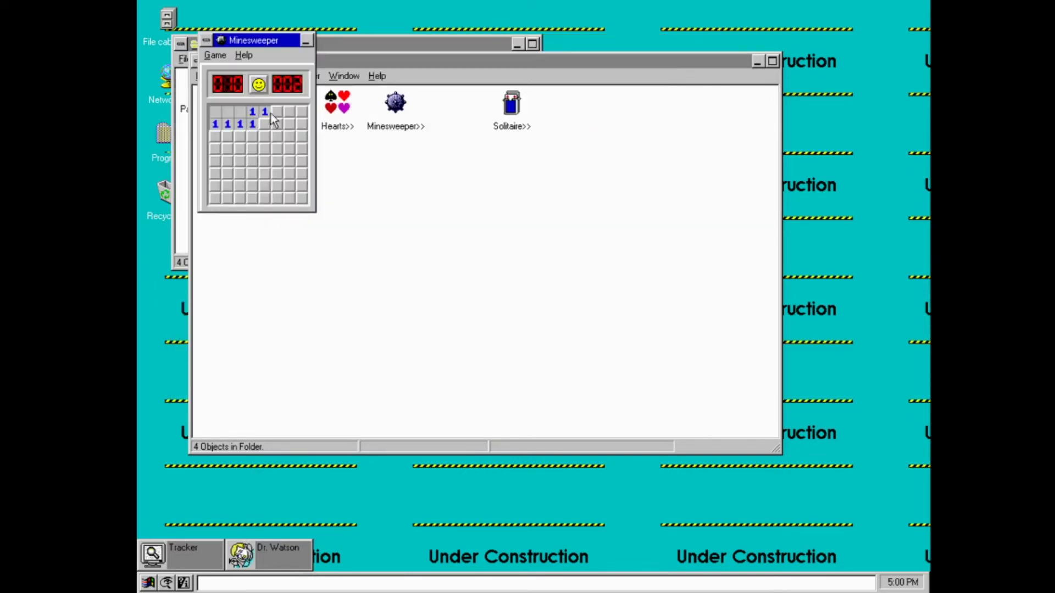
pyautogui.click(276, 135)
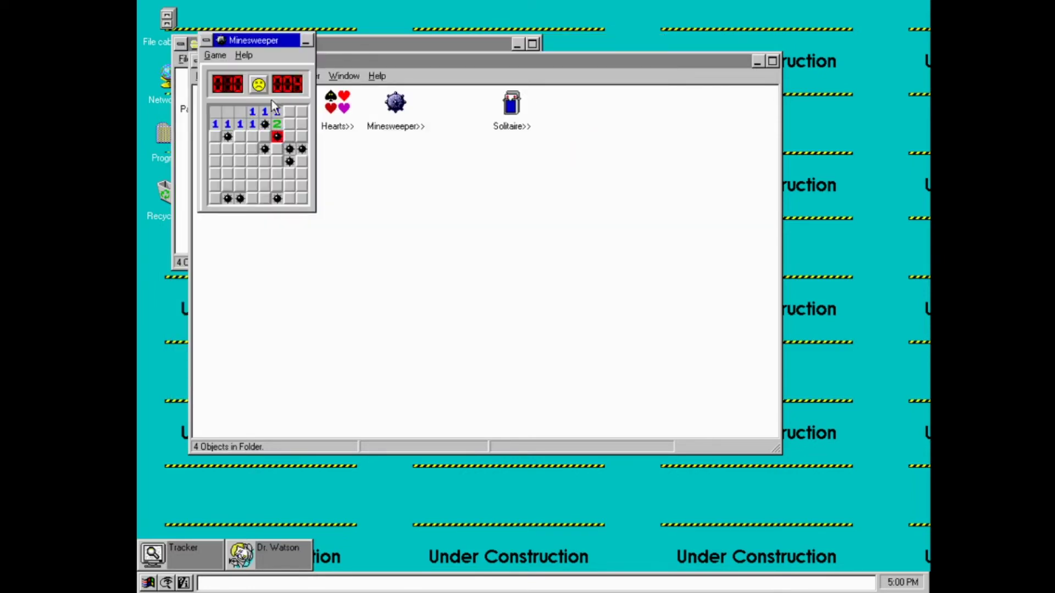
pyautogui.doubleClick(206, 41)
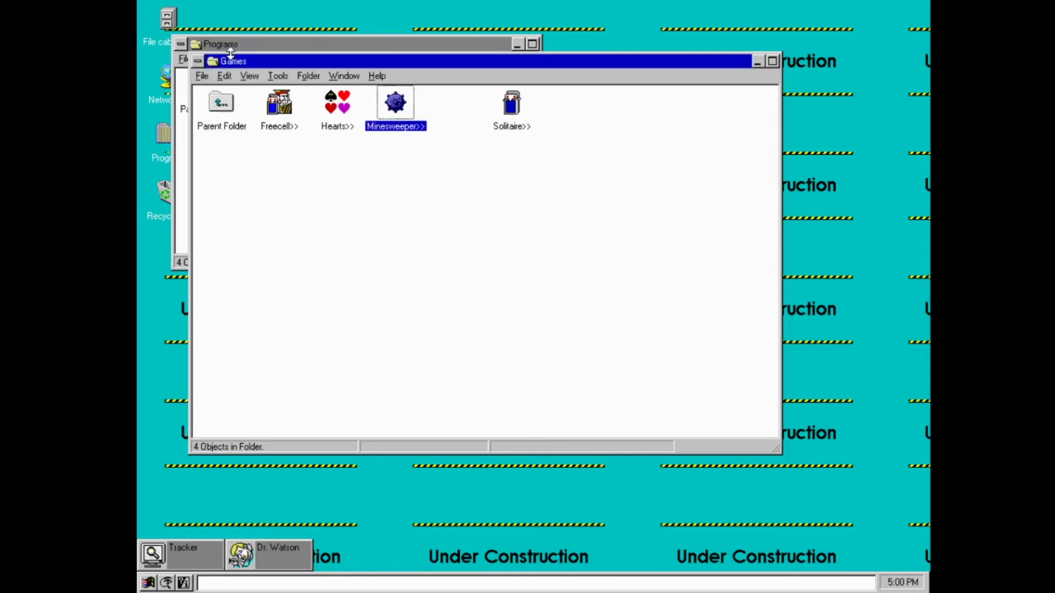
# Start Solitaire, move the 2♥ onto the 3♠ and the 3♦ onto the 4♣, and turn a card
pyautogui.doubleClick(511, 107)
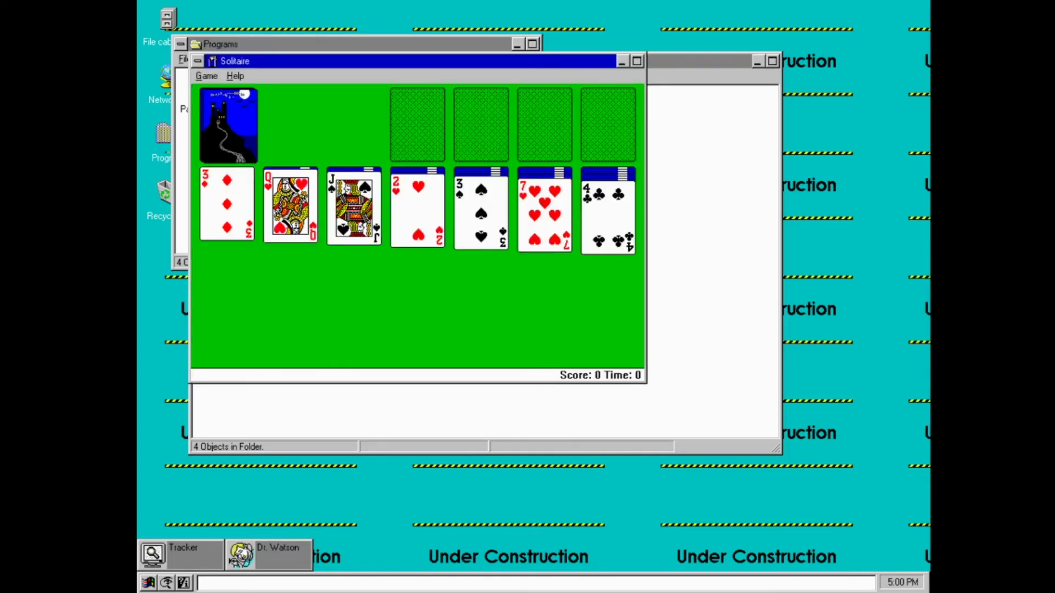
pyautogui.moveTo(435, 219); pyautogui.dragTo(476, 218)
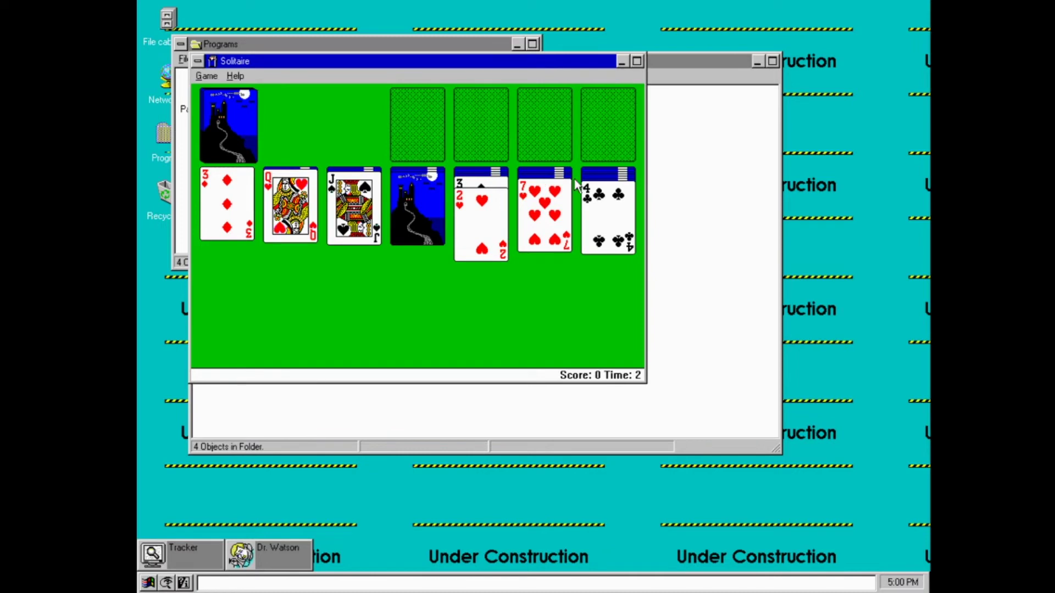
pyautogui.moveTo(212, 215); pyautogui.dragTo(593, 240)
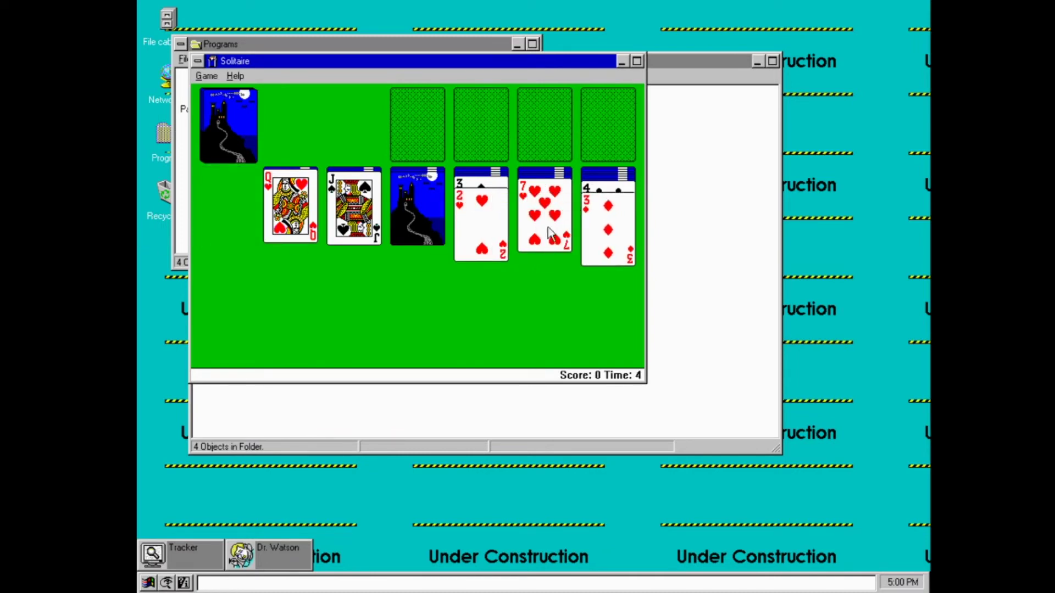
pyautogui.click(398, 215)
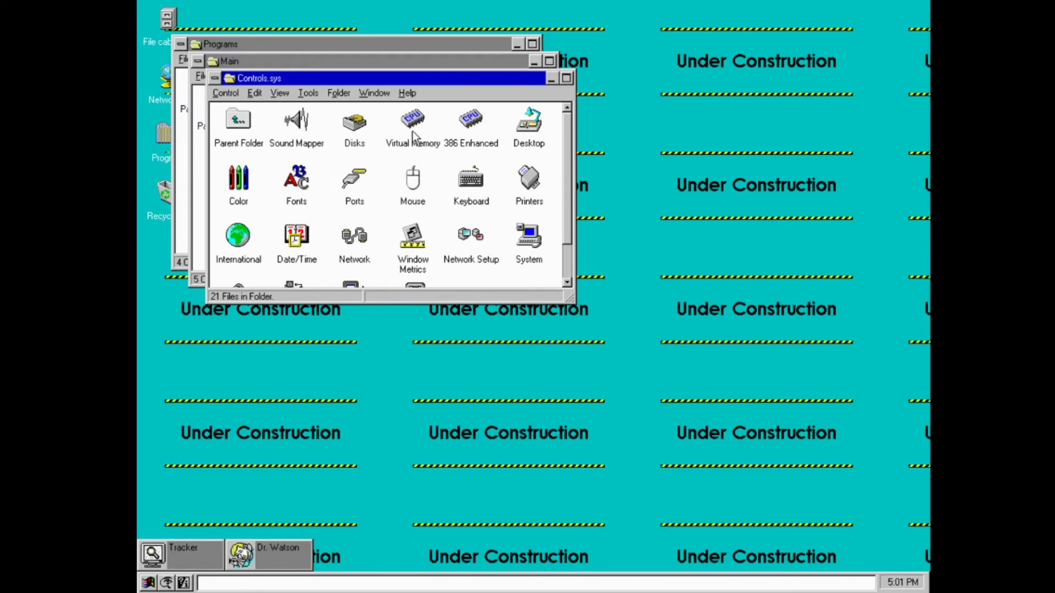
# In Desktop settings, preview the WINLOGO.BMP, WARNING.BMP and ZIGZAG.BMP wallpapers
pyautogui.click(529, 122)
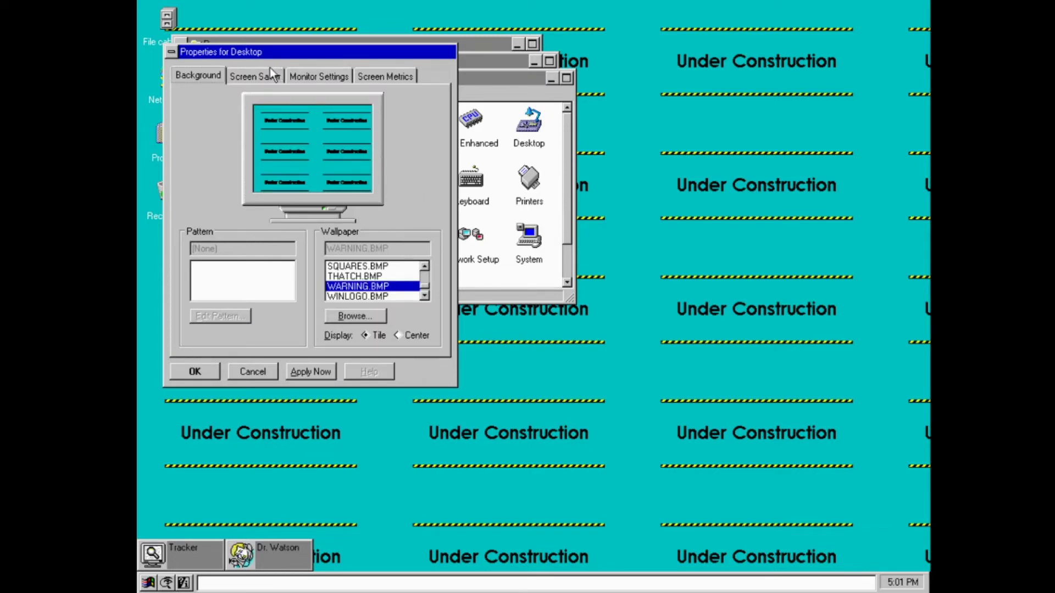
pyautogui.click(371, 297)
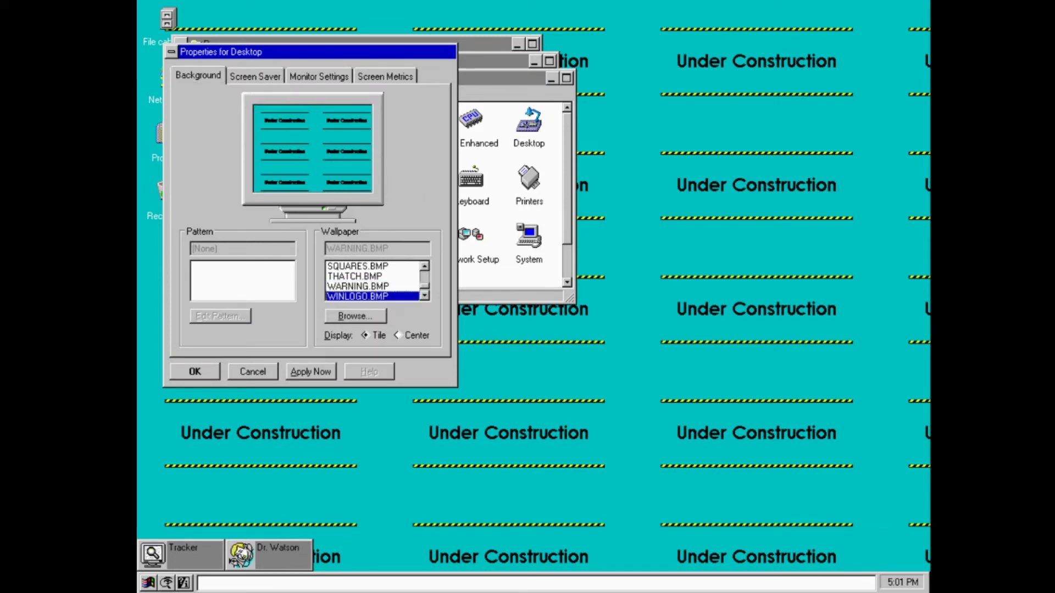
pyautogui.click(427, 279)
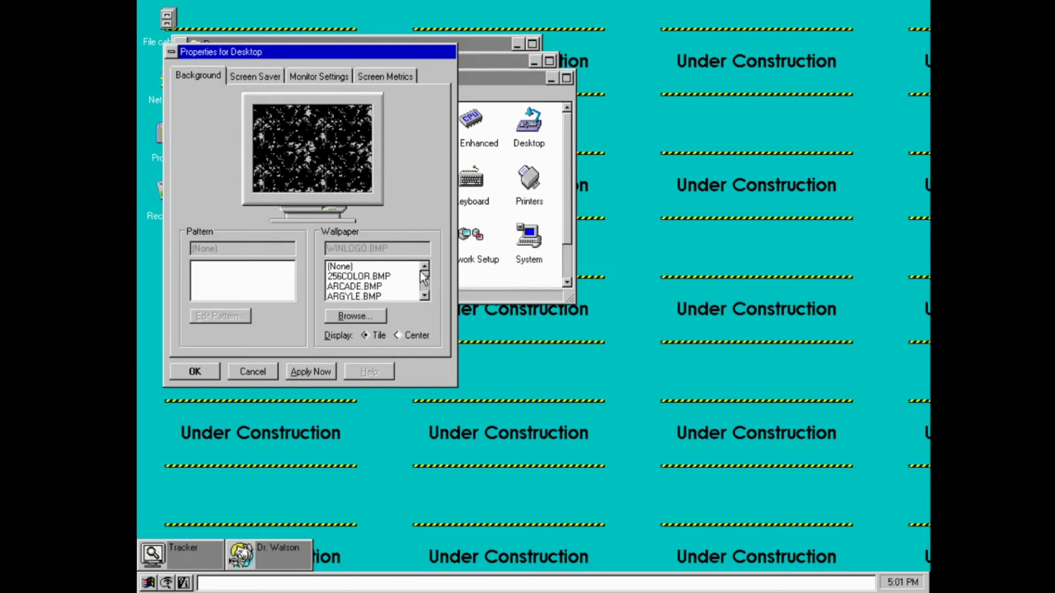
pyautogui.moveTo(423, 271); pyautogui.dragTo(418, 289)
pyautogui.click(384, 277)
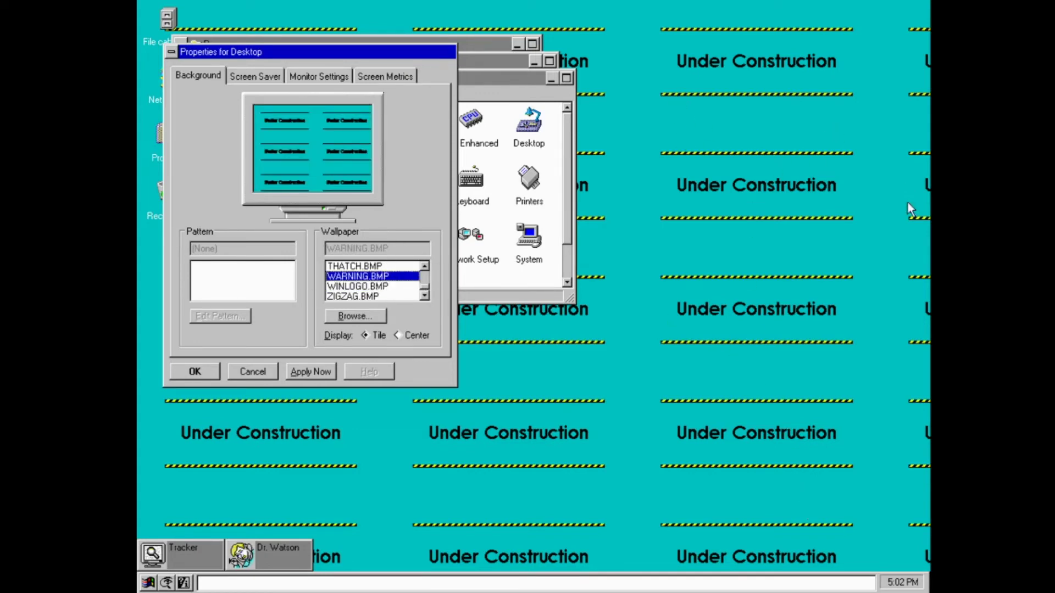
pyautogui.click(424, 295)
pyautogui.click(410, 286)
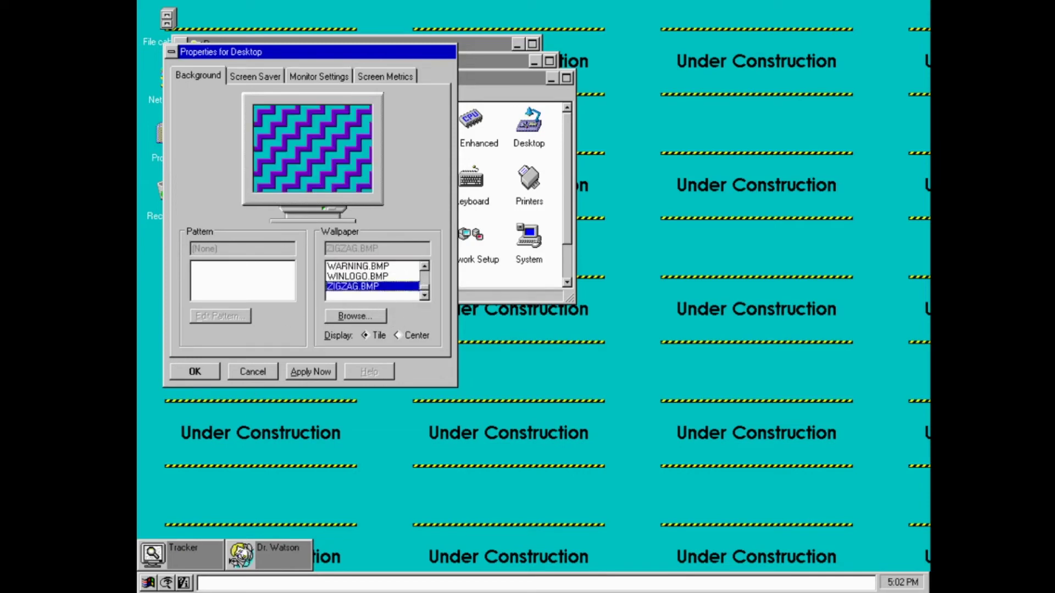
# Select CHICAGO.BMP as a tiled wallpaper and apply it to the desktop
pyautogui.click(424, 266)
pyautogui.click(424, 266)
pyautogui.click(425, 266)
pyautogui.click(424, 266)
pyautogui.click(424, 266)
pyautogui.click(425, 266)
pyautogui.click(425, 266)
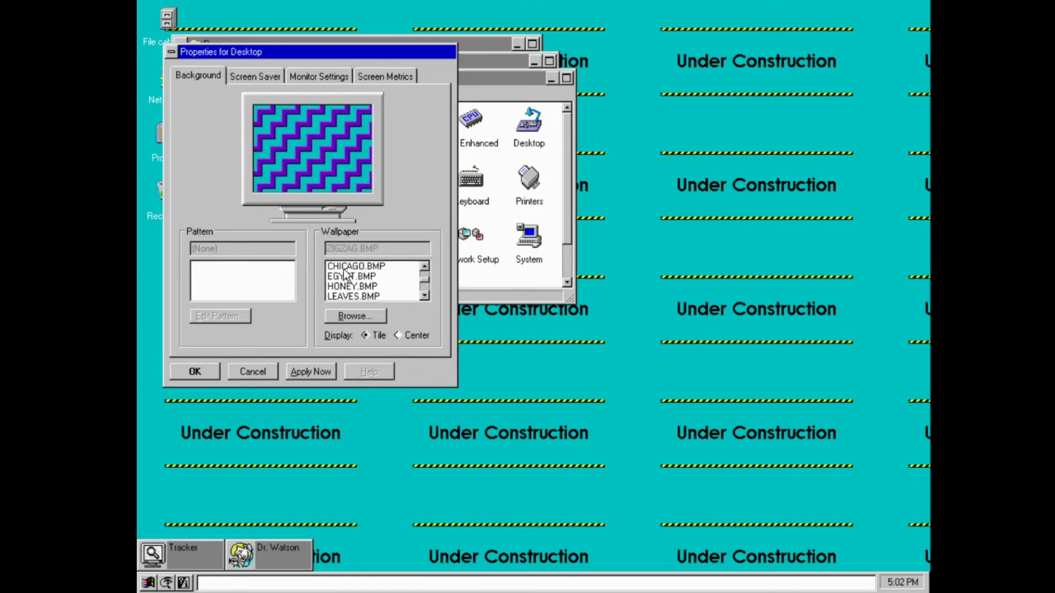
pyautogui.click(344, 267)
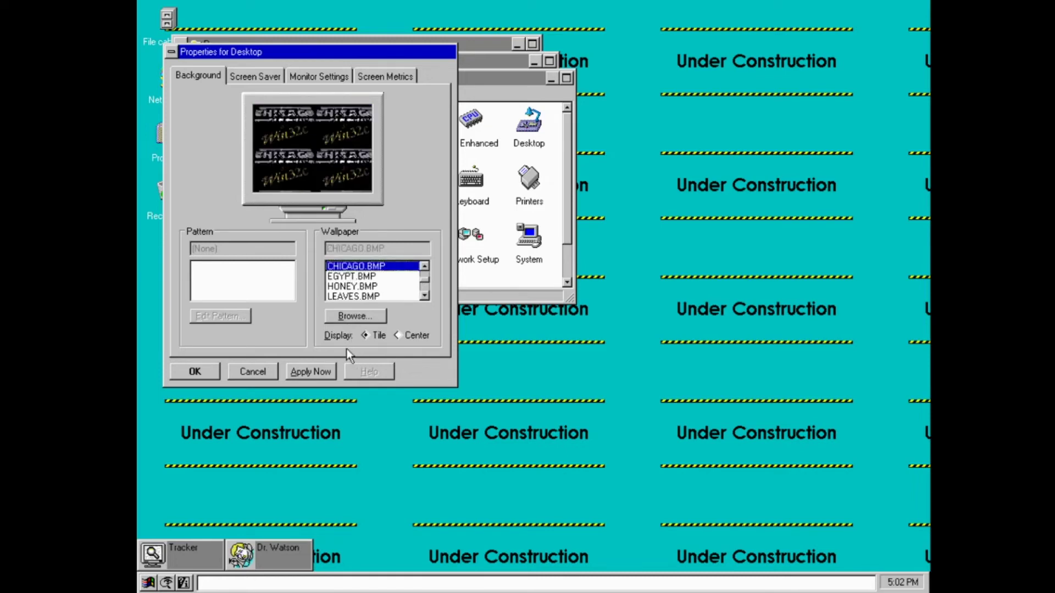
pyautogui.click(296, 372)
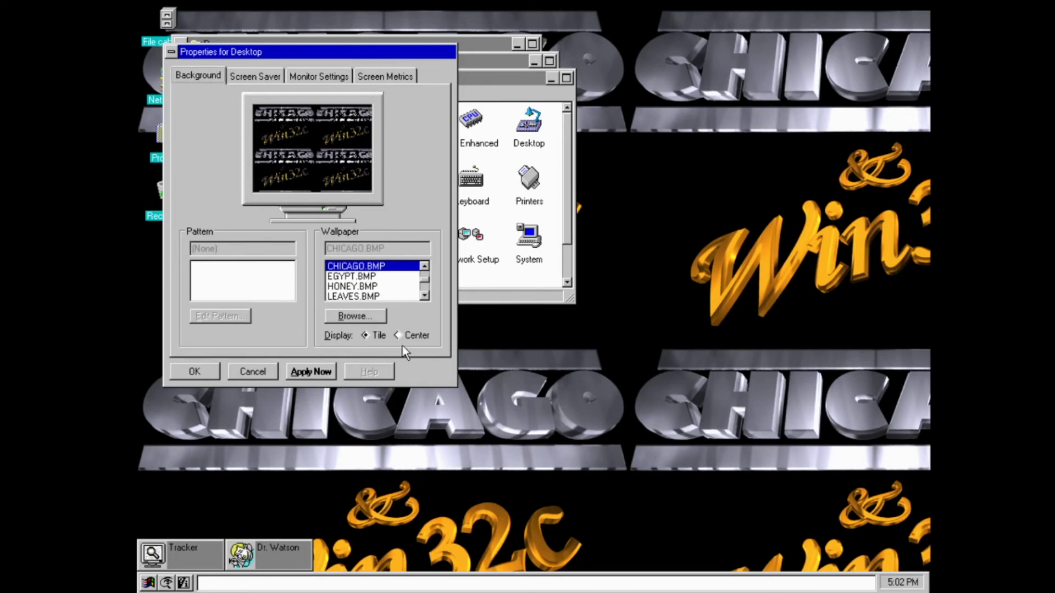
pyautogui.press('2')
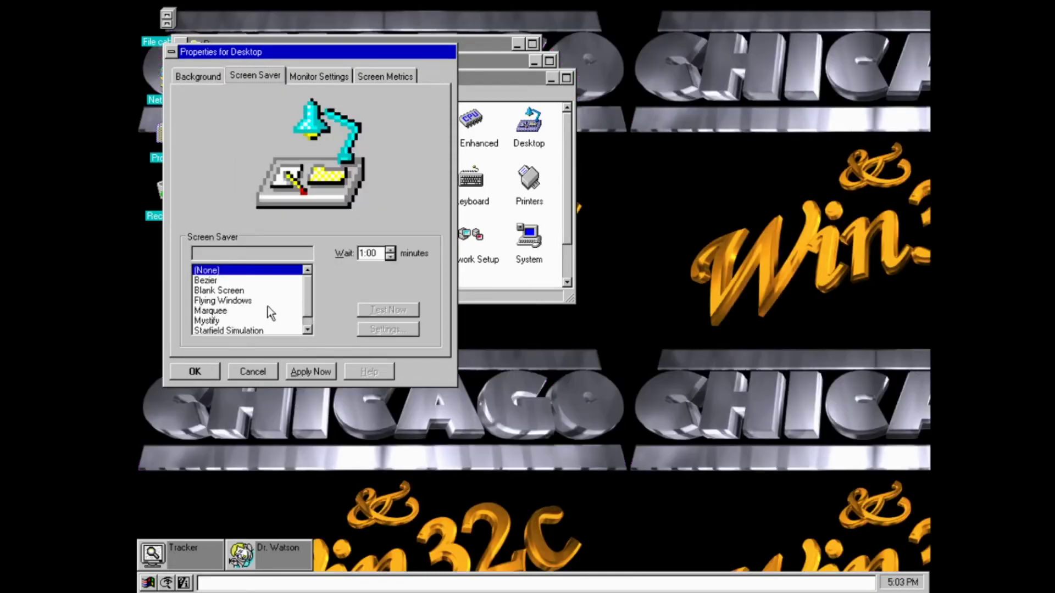
# Test the Flying Windows and Mystify screen savers full-screen, then pick Blank Screen
pyautogui.click(263, 300)
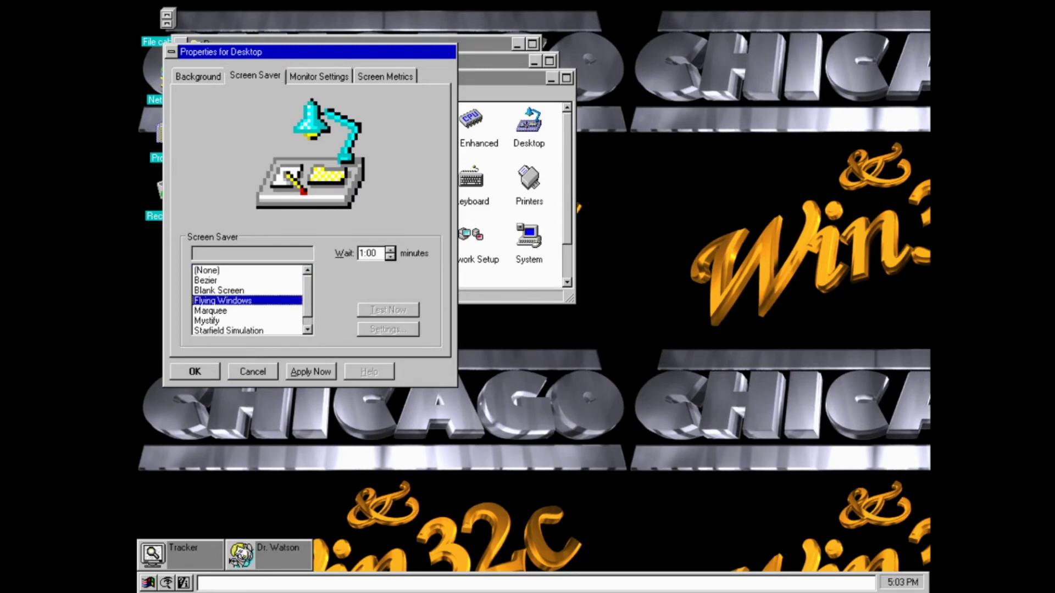
pyautogui.click(387, 310)
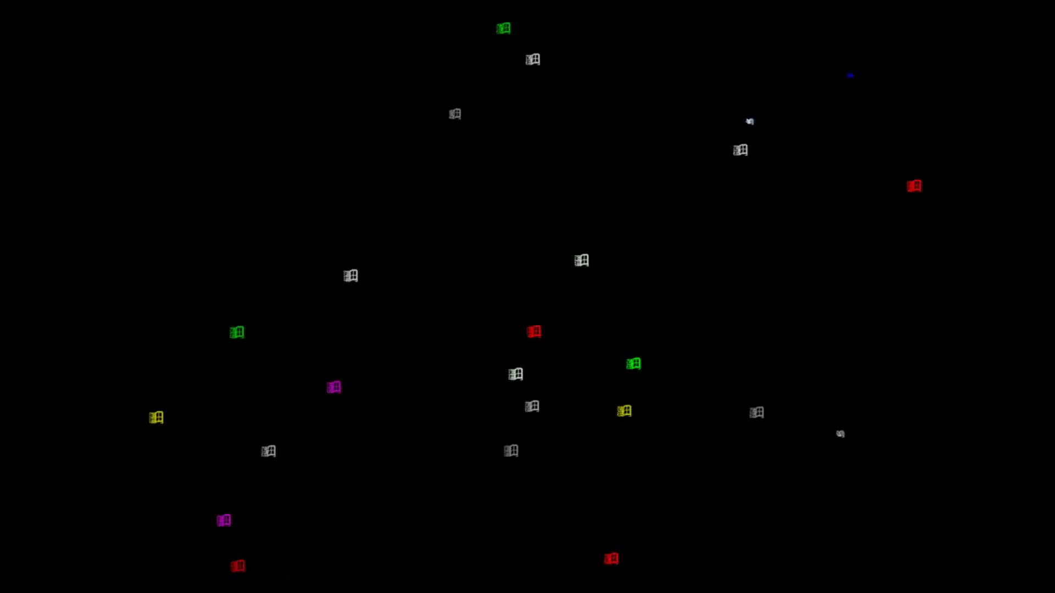
pyautogui.moveTo(279, 331); pyautogui.dragTo(279, 320)
pyautogui.click(281, 322)
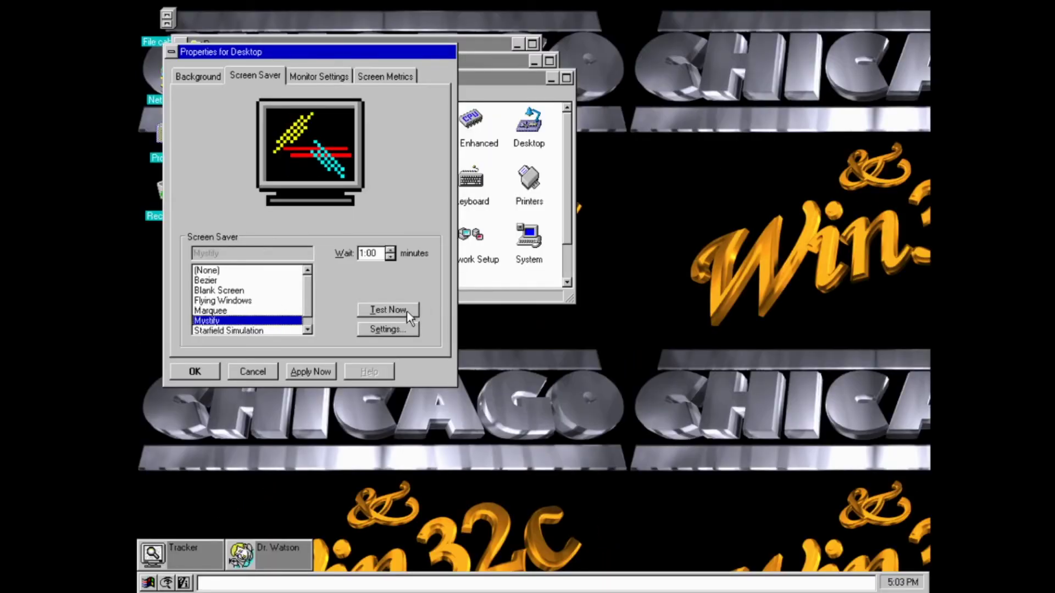
pyautogui.click(387, 310)
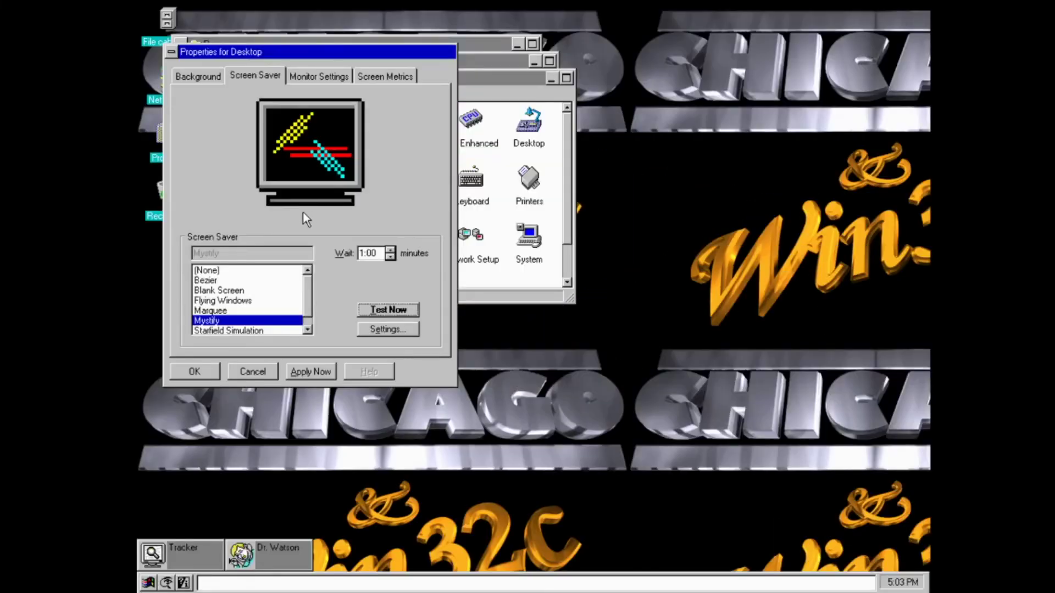
pyautogui.click(266, 292)
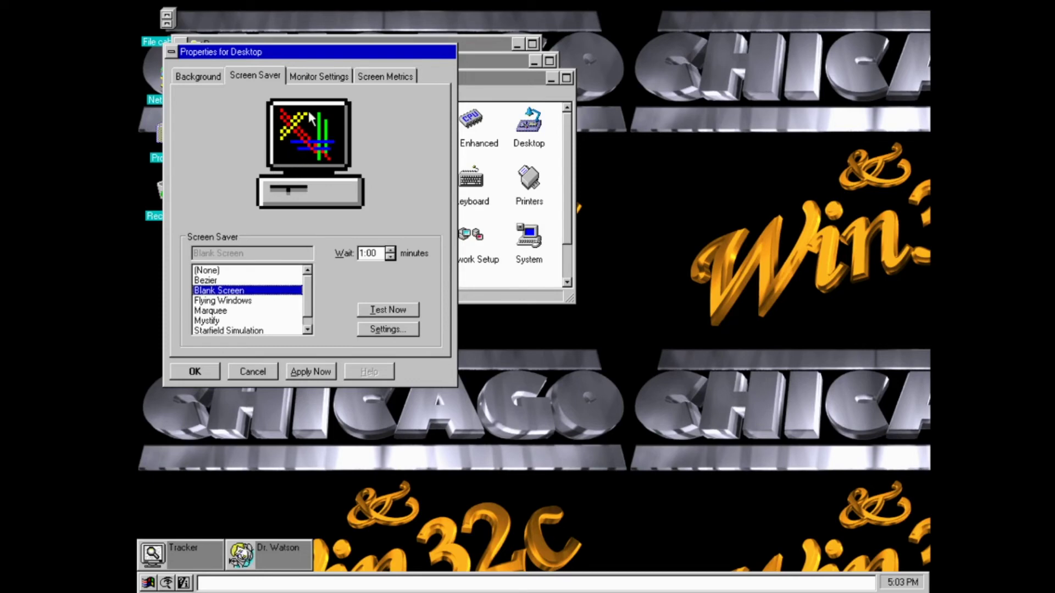
# Preview Bezier, Flying Windows, Marquee, Mystify, Starfield Simulation and Blank Screen screen savers
pyautogui.click(233, 281)
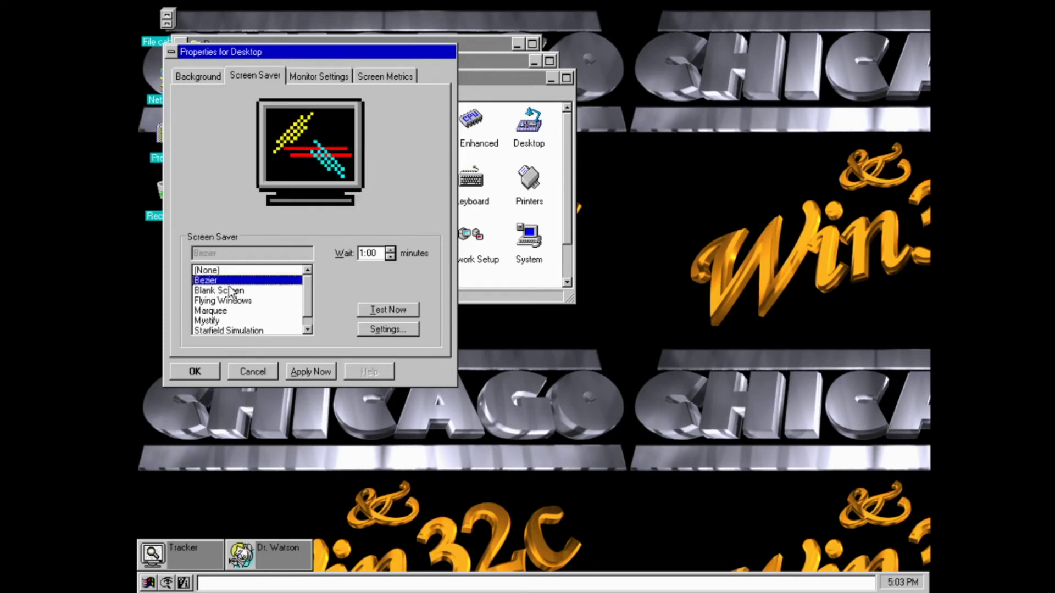
pyautogui.click(228, 301)
pyautogui.click(223, 310)
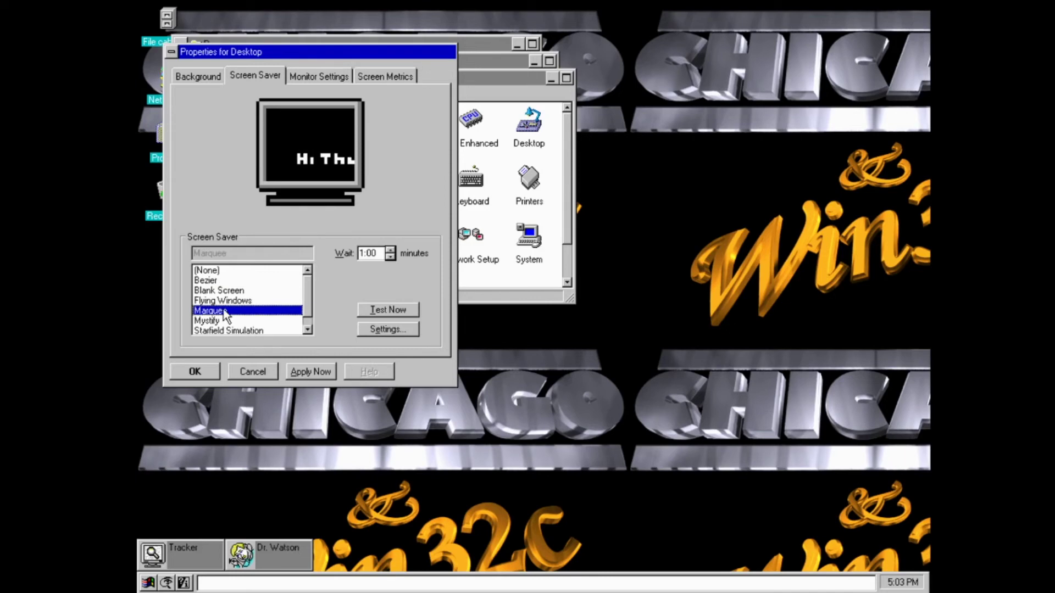
pyautogui.click(221, 320)
pyautogui.click(222, 331)
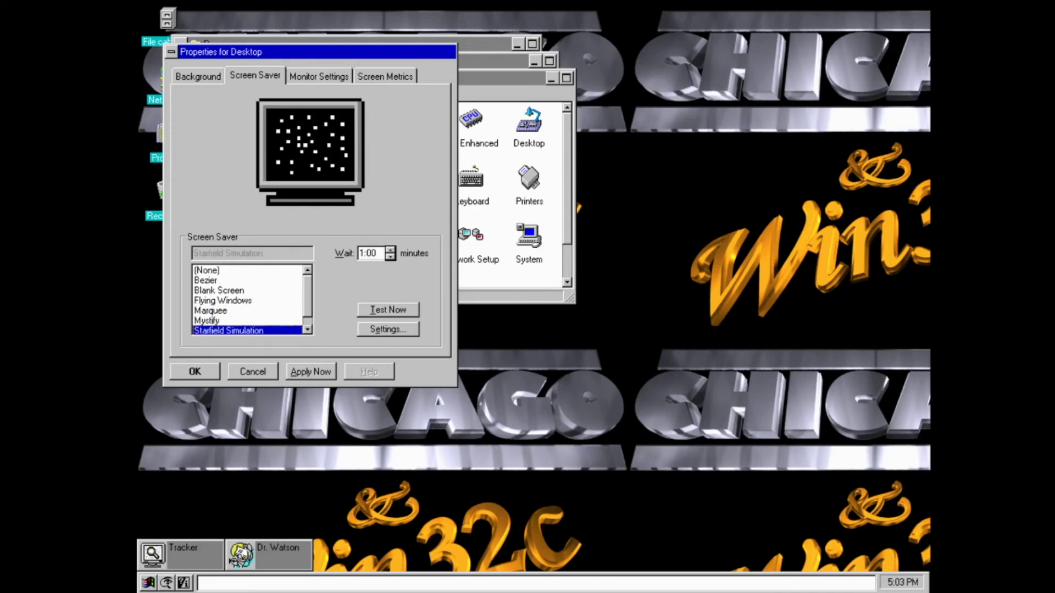
pyautogui.click(305, 304)
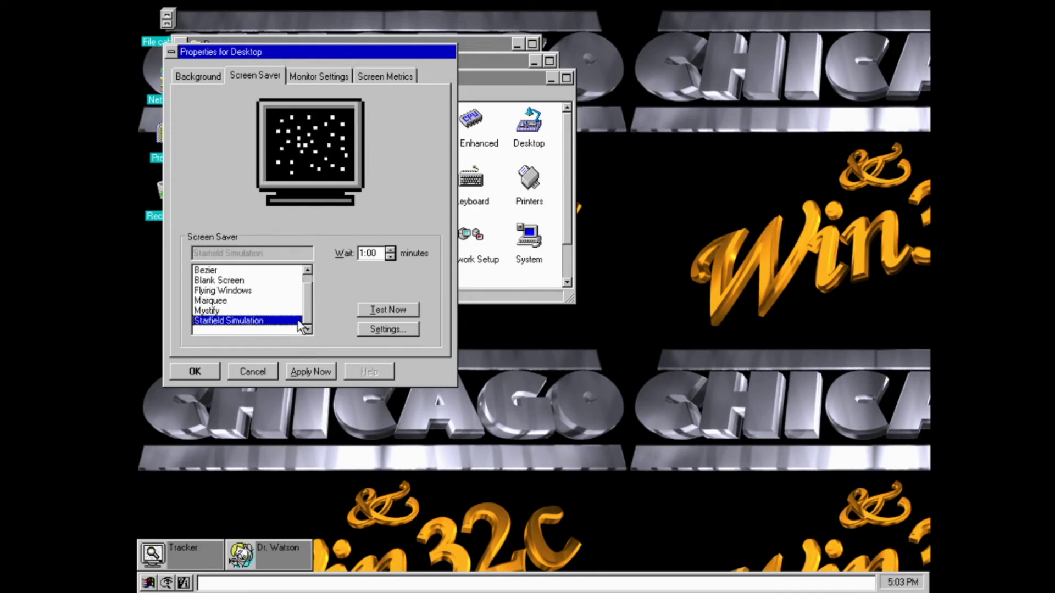
pyautogui.click(232, 290)
pyautogui.click(230, 319)
pyautogui.click(226, 301)
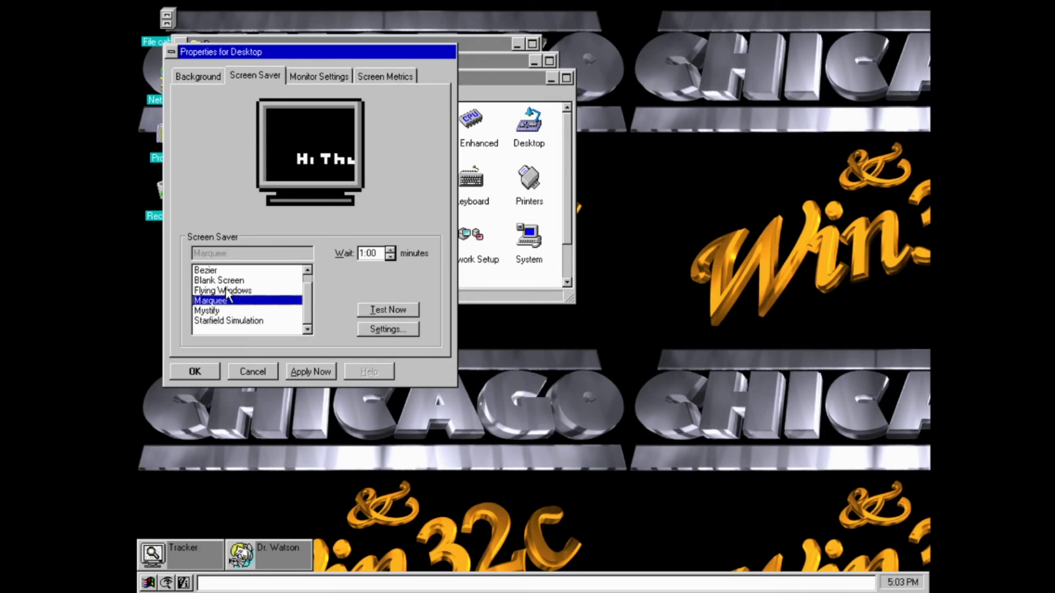
pyautogui.click(225, 310)
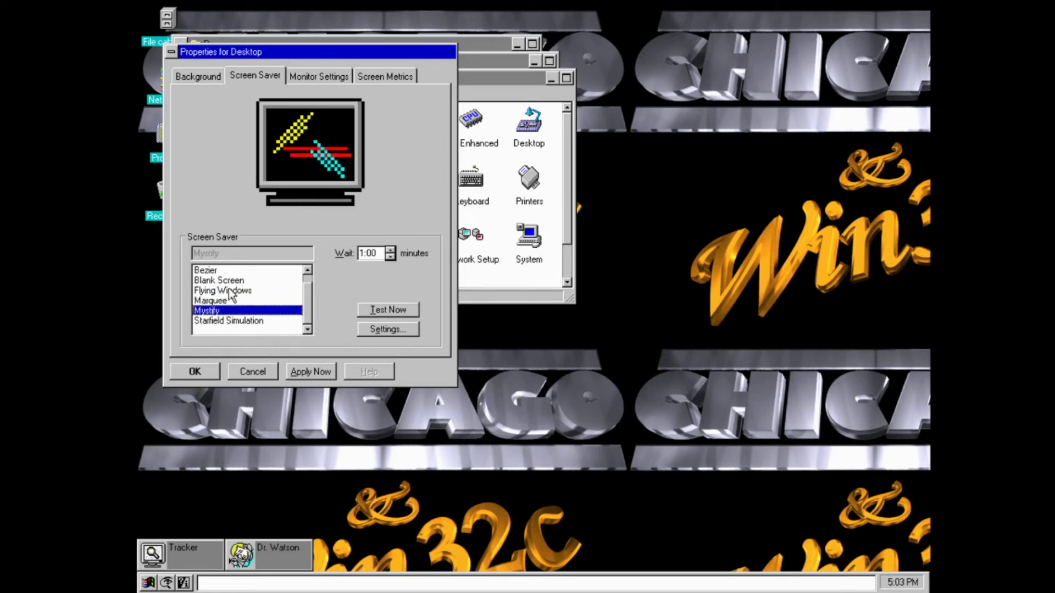
pyautogui.click(228, 280)
# Choose Bezier as the screen saver and test it full-screen twice
pyautogui.click(220, 271)
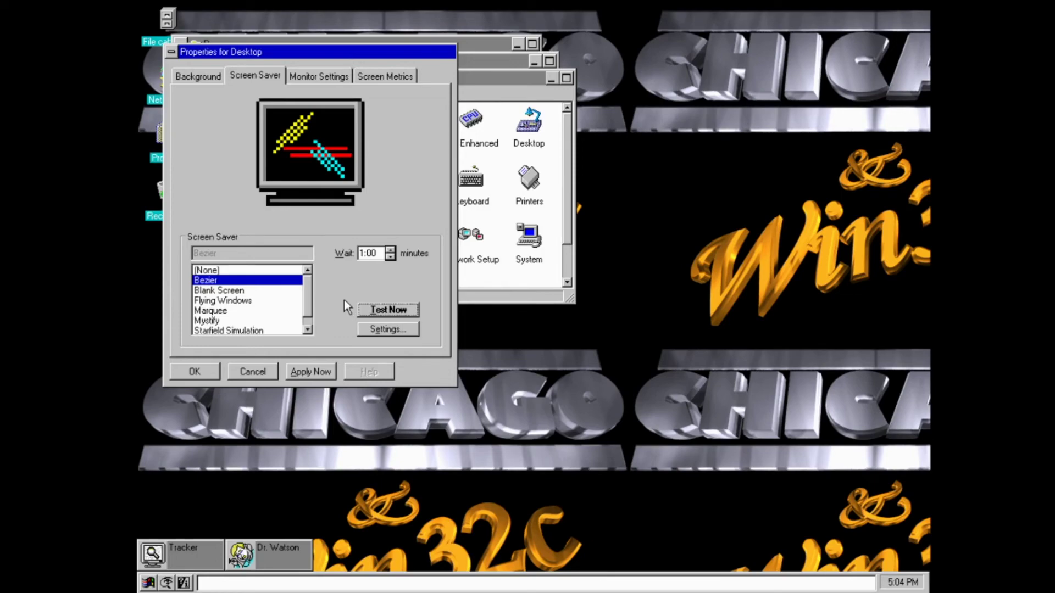
pyautogui.click(383, 311)
pyautogui.click(372, 311)
pyautogui.click(322, 77)
# Compare the Screen Metrics and Monitor Settings tabs, then list colour options at 256 colours, 1024 x 768
pyautogui.click(367, 76)
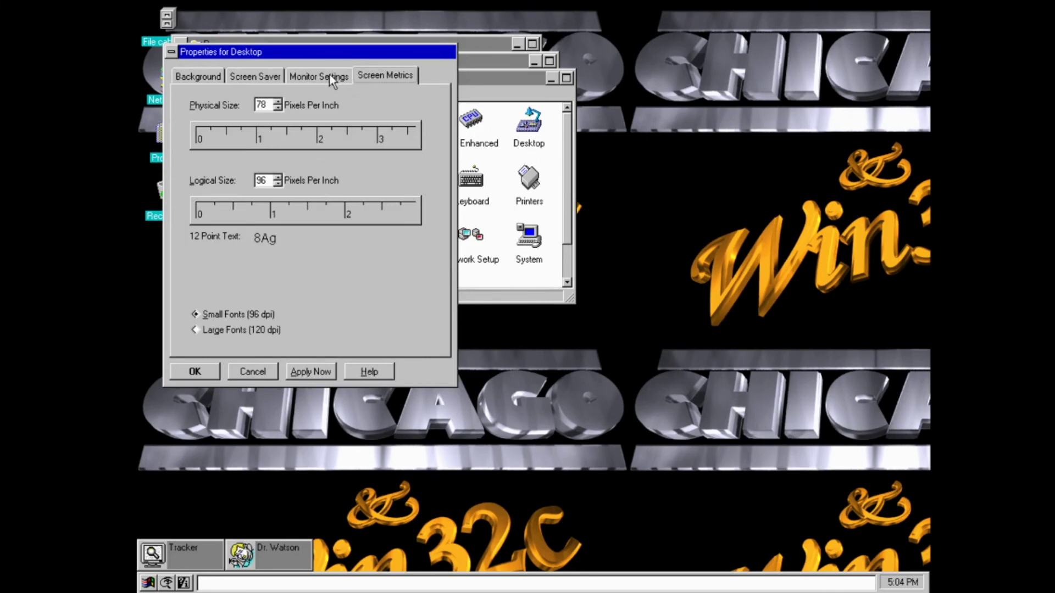
pyautogui.click(331, 76)
pyautogui.click(381, 78)
pyautogui.click(331, 74)
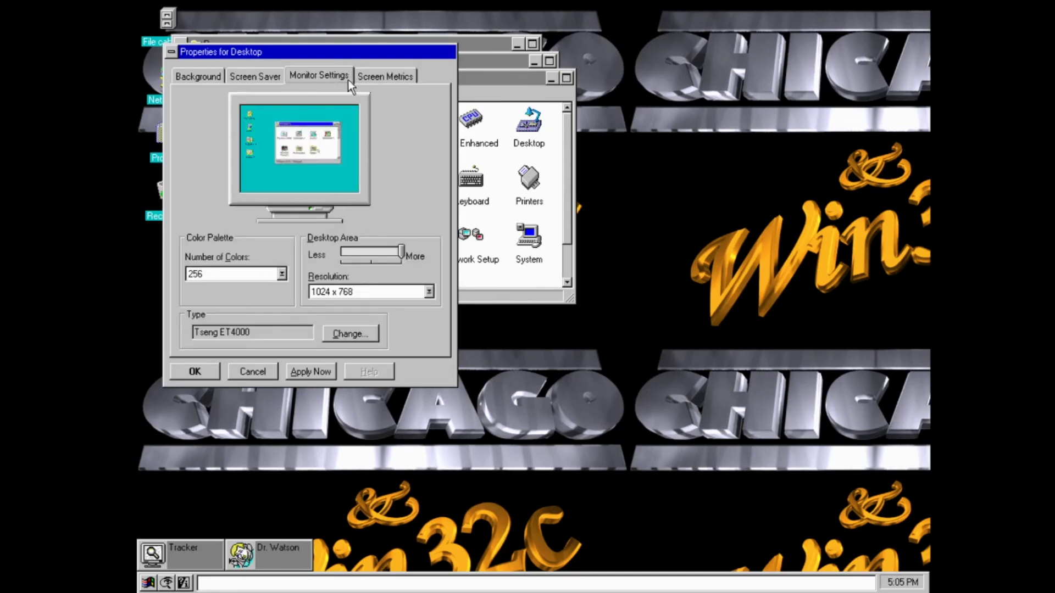
pyautogui.click(282, 274)
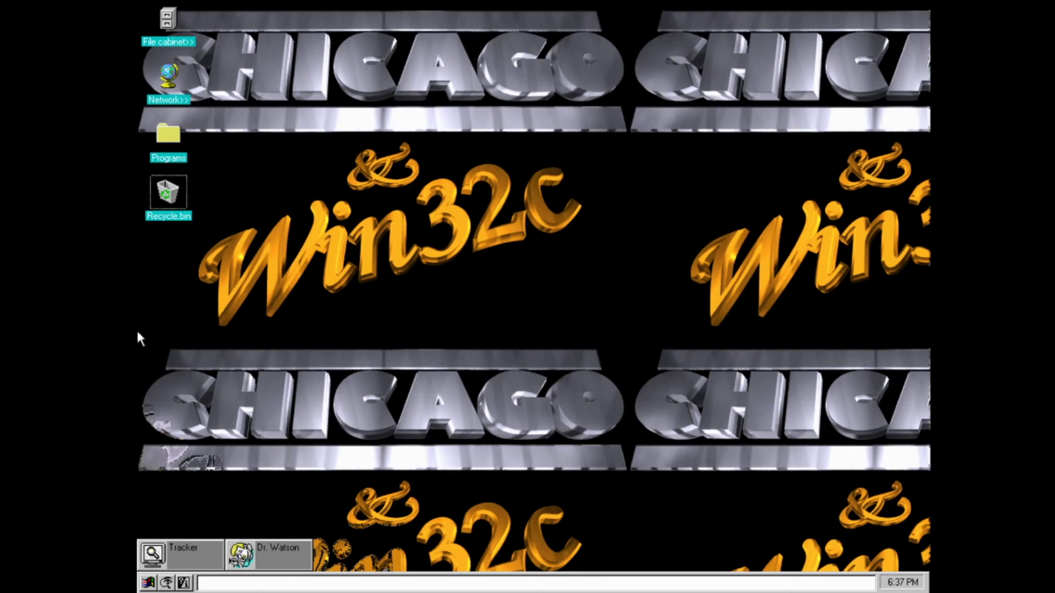
# Box-select all four desktop icons and open the Start menu showing Shutdown Windows
pyautogui.moveTo(137, 333); pyautogui.dragTo(630, 14)
pyautogui.click(149, 583)
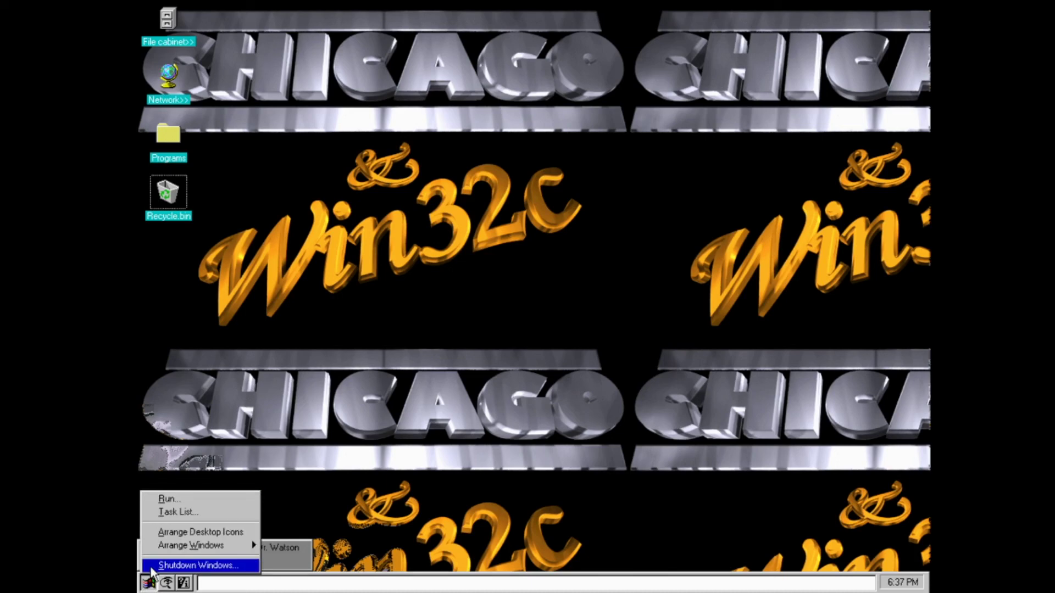